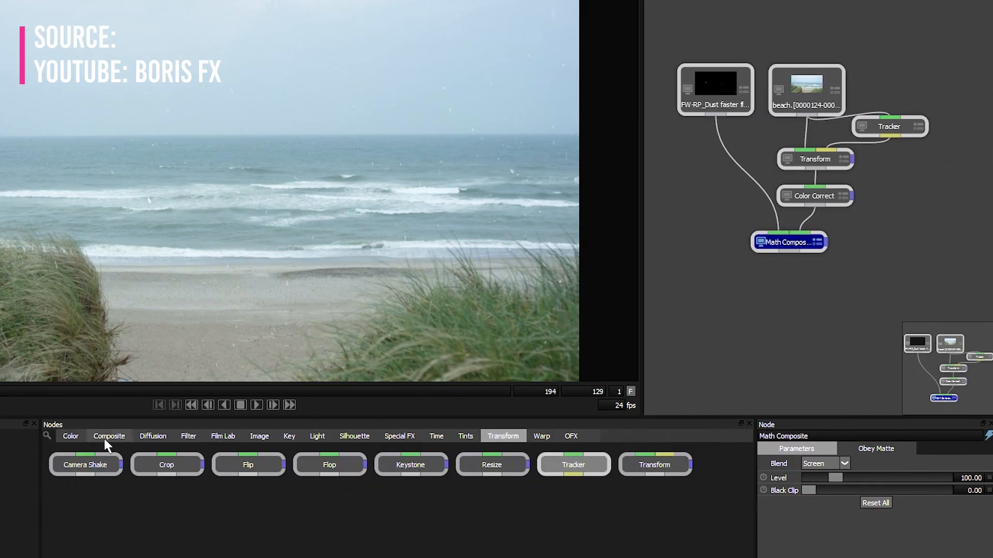
Add a Math Composite node to the node graph, just below the existing Math Composite node
left_click(105, 438)
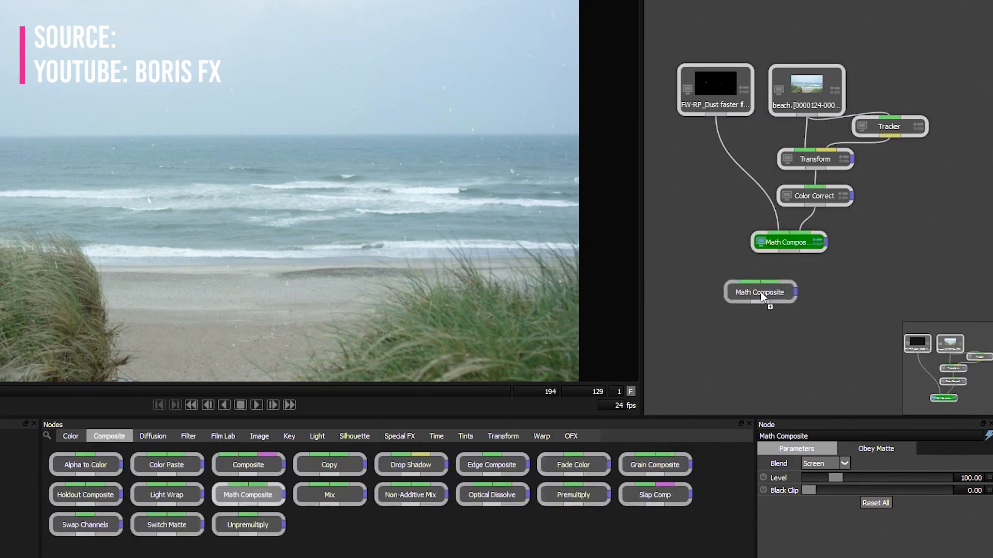
left_click(784, 299)
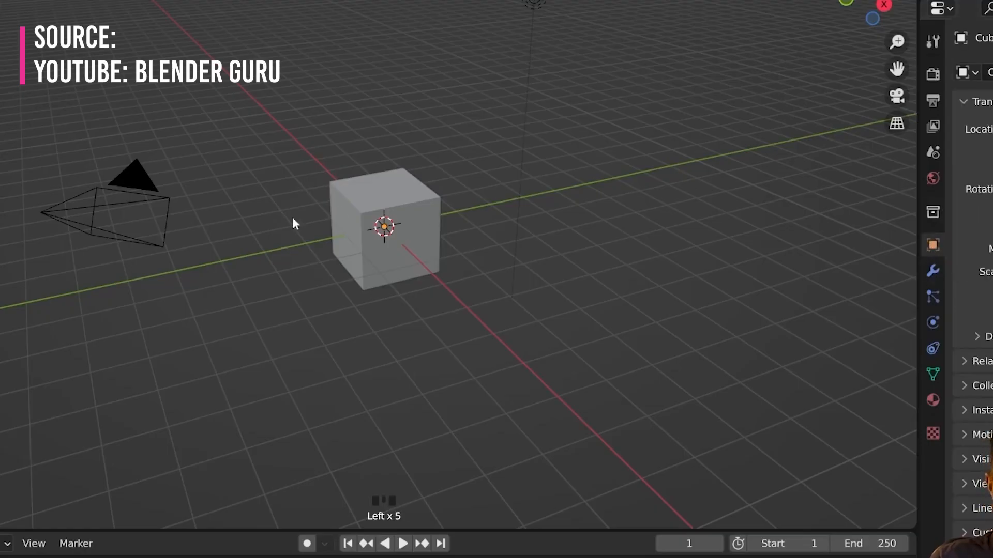
left_click_drag(350, 171, 560, 321)
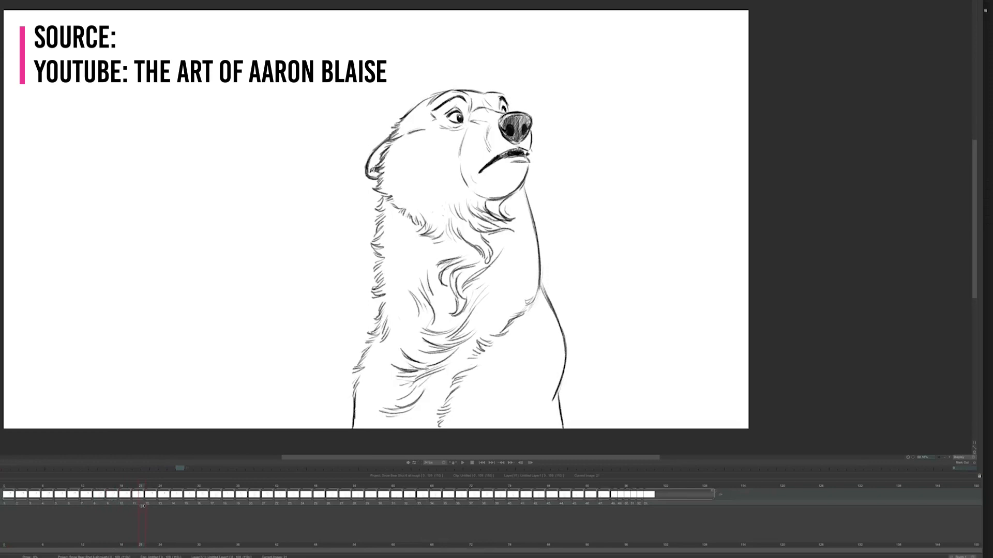
left_click_drag(142, 506, 165, 510)
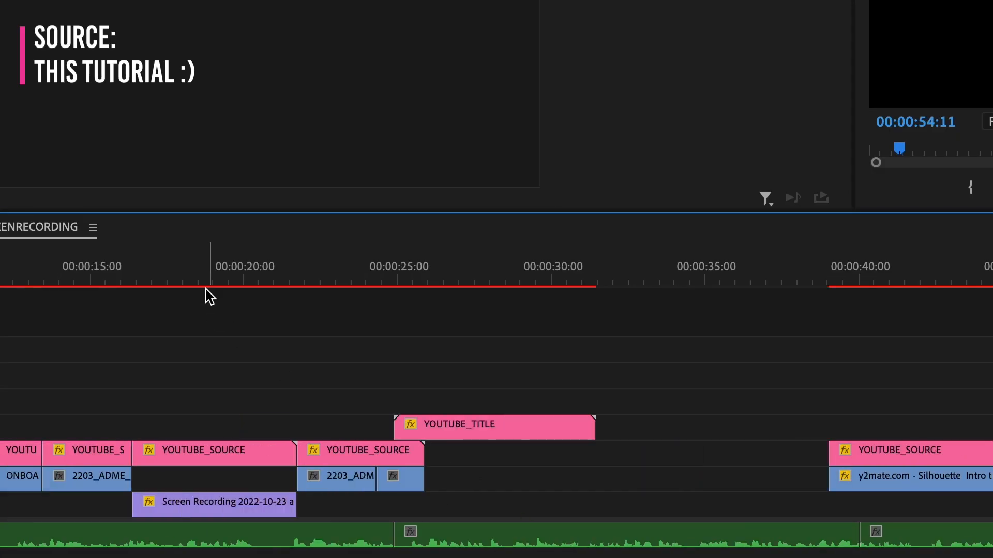
left_click(200, 282)
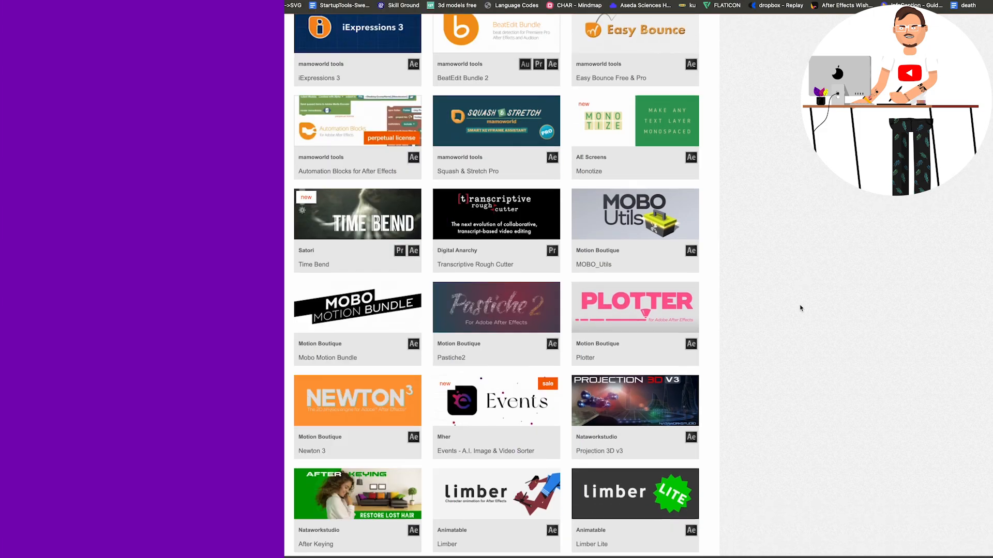
Browse the featured After Effects plugins and scripts listed on aescripts.com
scroll(796, 310, "down", 4)
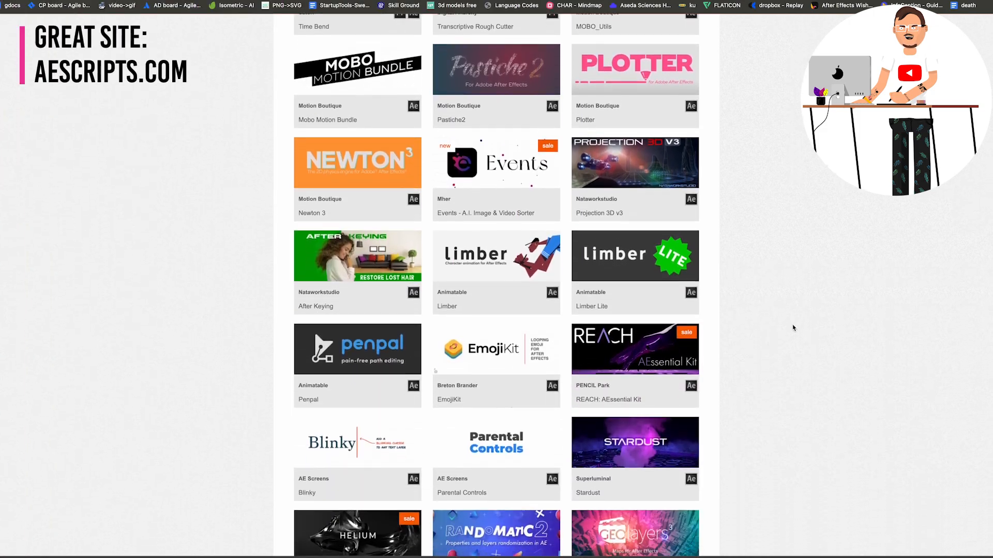
scroll(793, 328, "down", 9)
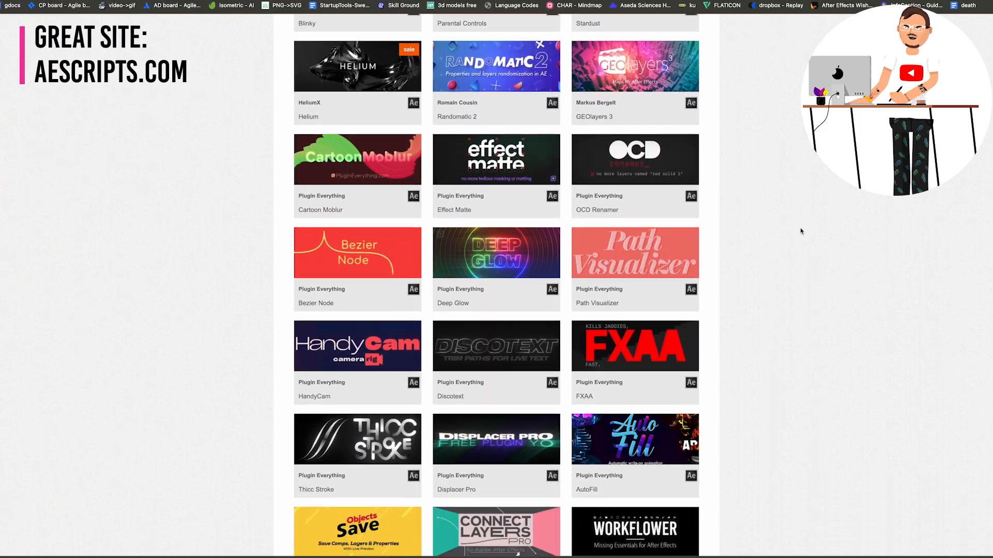
scroll(801, 259, "down", 6)
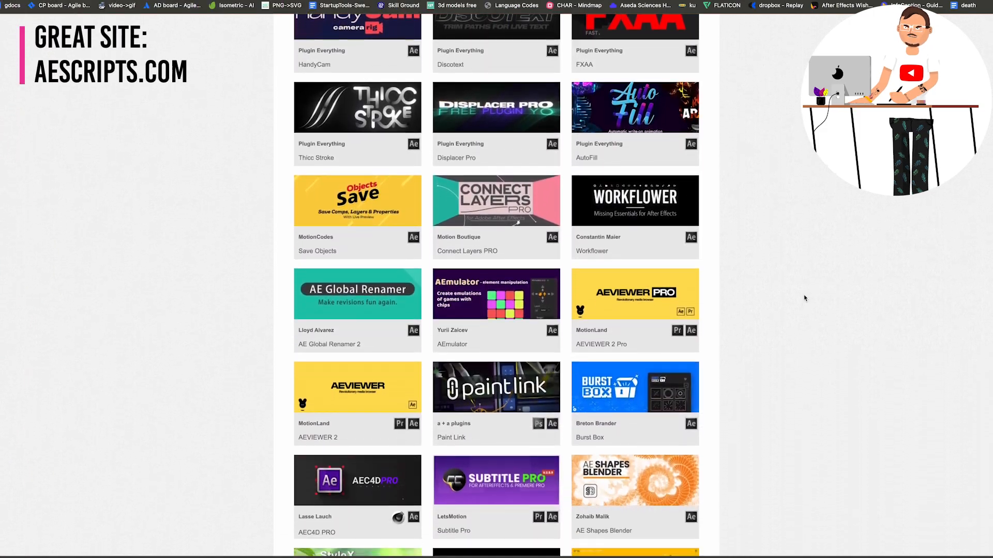
scroll(805, 298, "down", 5)
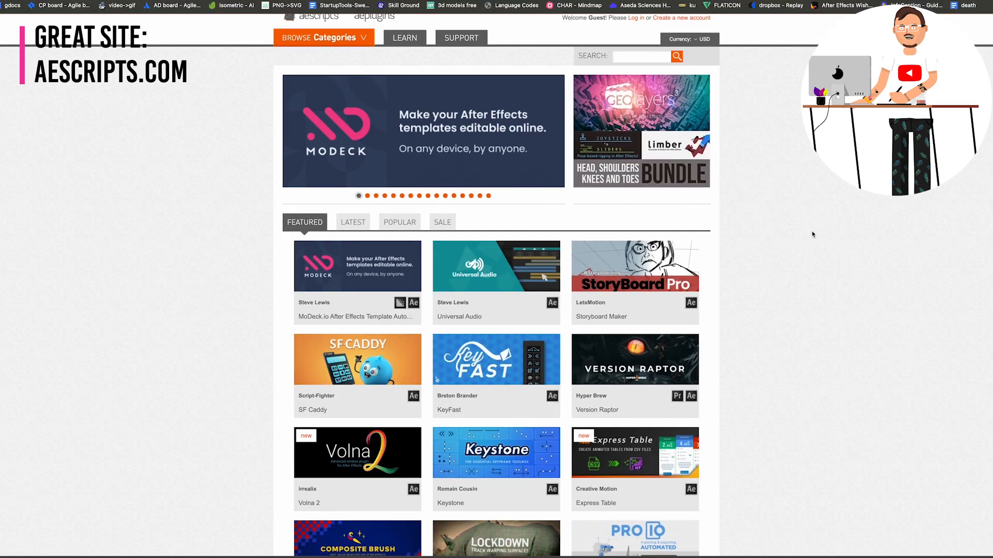
scroll(810, 234, "down", 5)
scroll(823, 325, "down", 6)
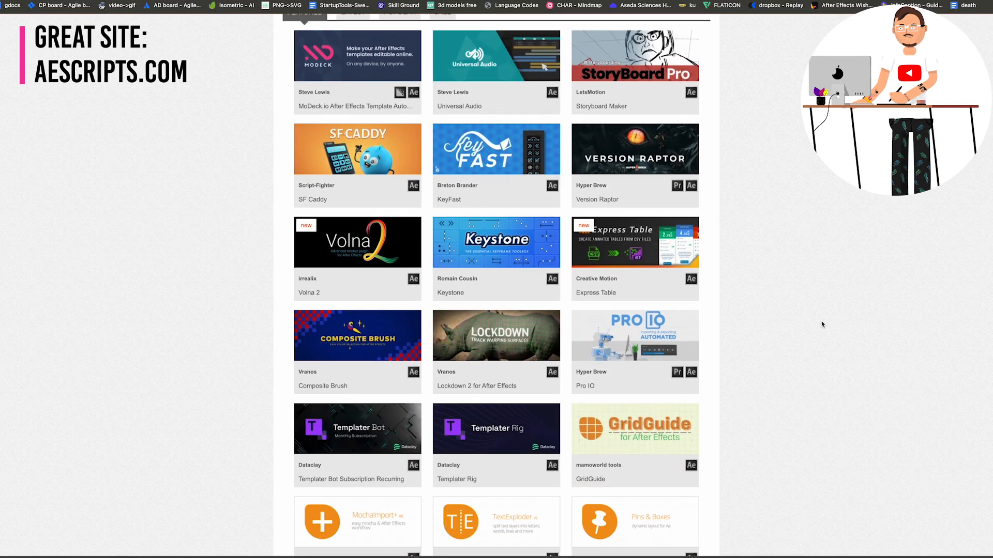
scroll(801, 222, "down", 10)
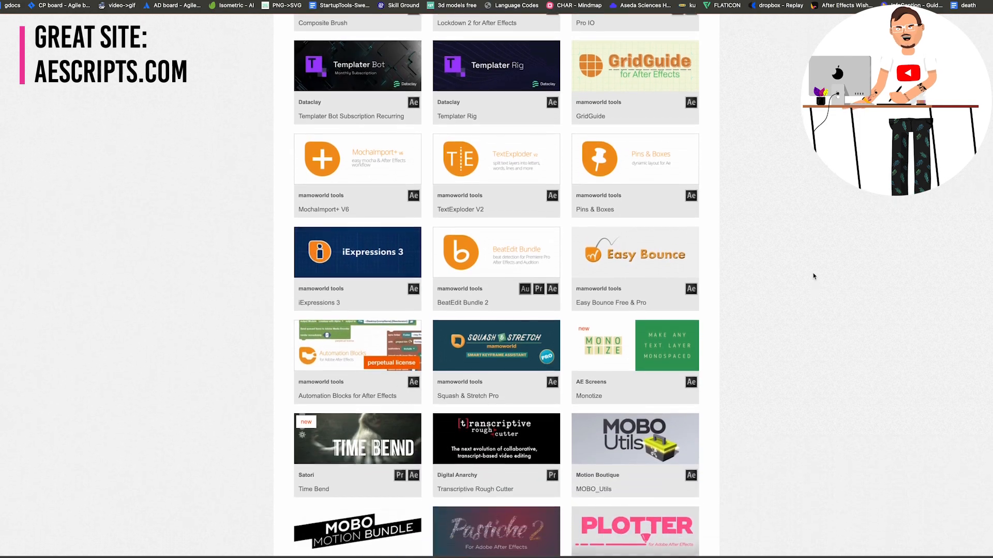
scroll(795, 133, "down", 9)
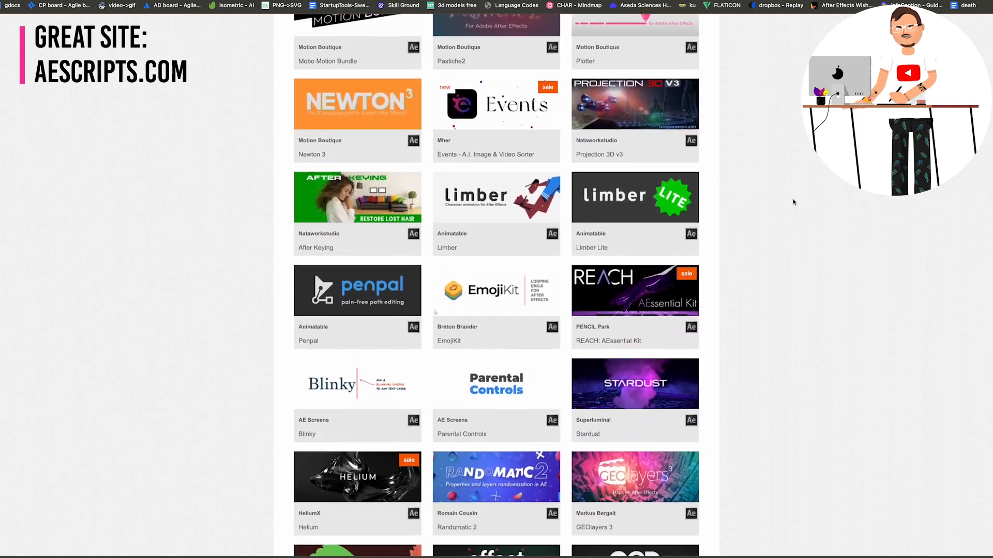
scroll(801, 389, "down", 7)
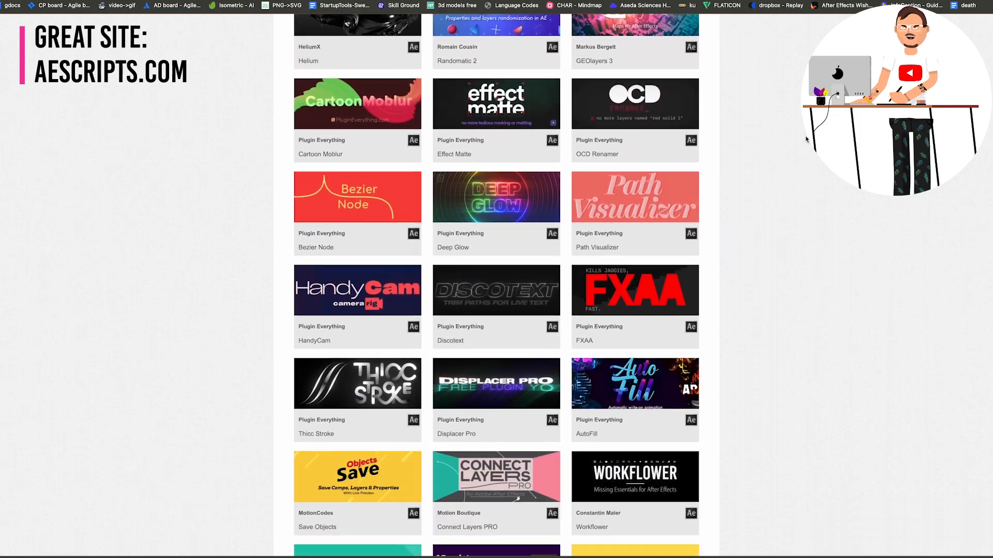
scroll(802, 389, "down", 7)
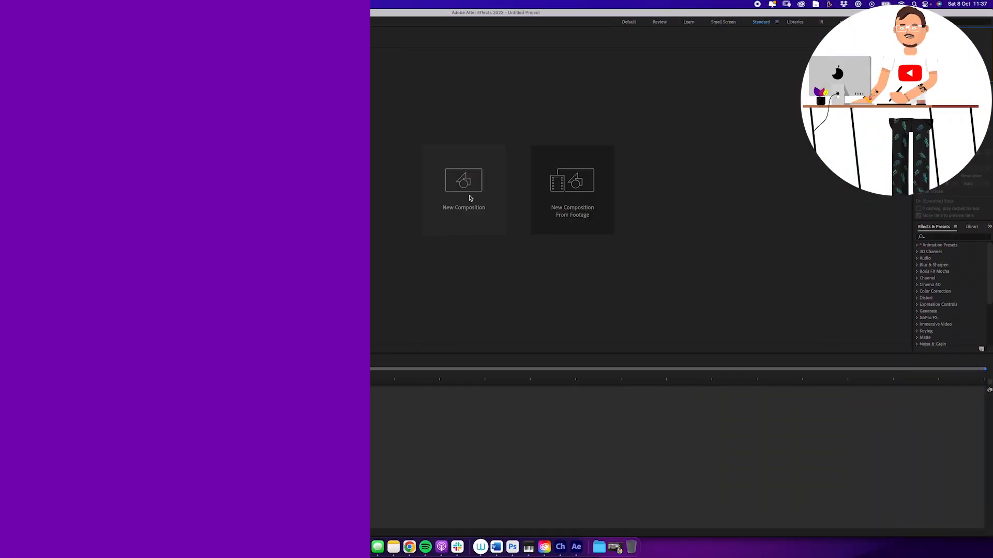
Switch to After Effects and create a new composition with the HDTV 1080 24 preset
left_click(469, 193)
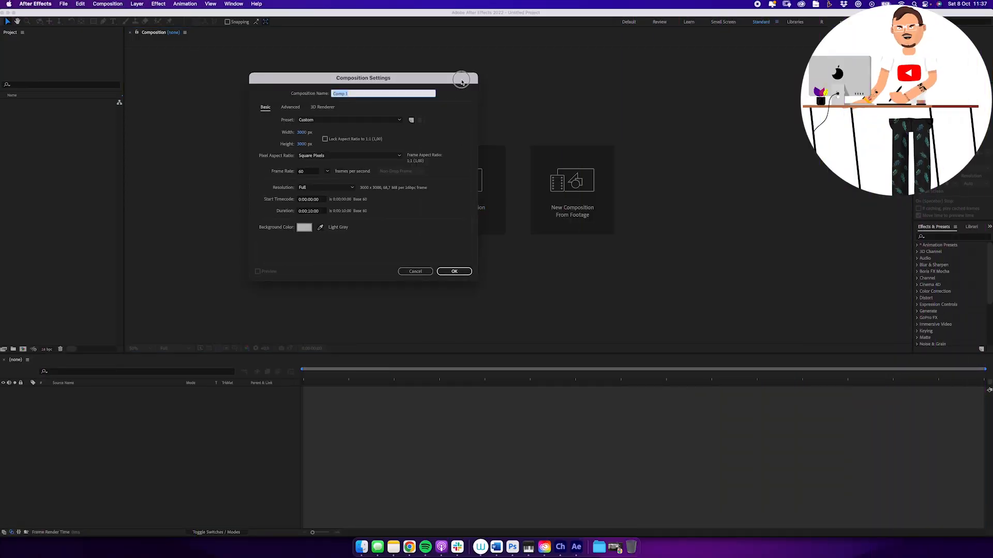
left_click_drag(462, 81, 592, 100)
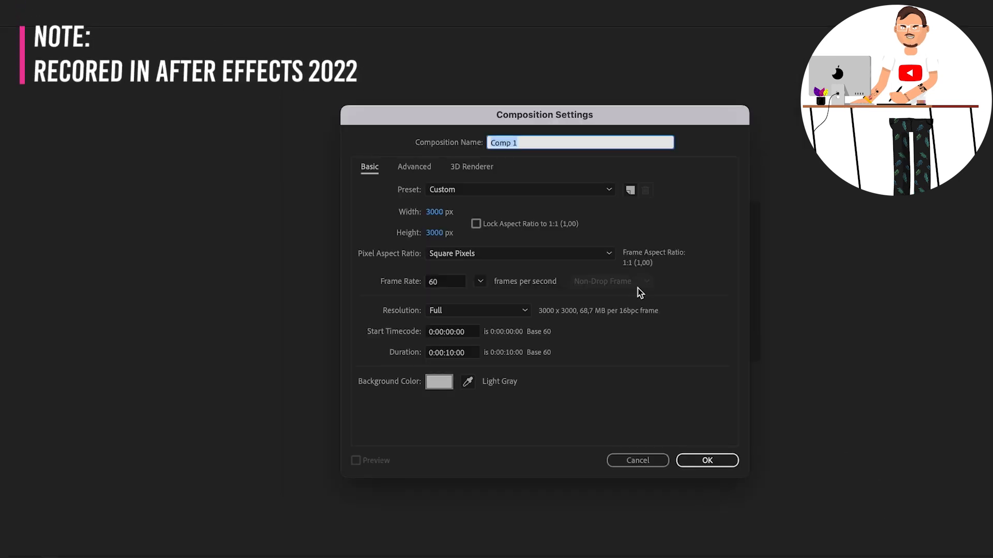
left_click(595, 191)
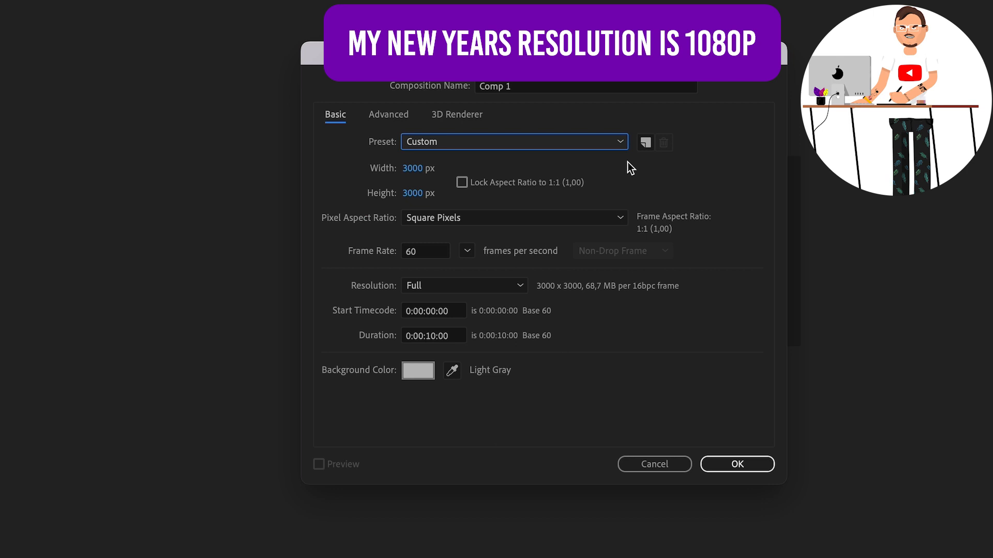
left_click(623, 141)
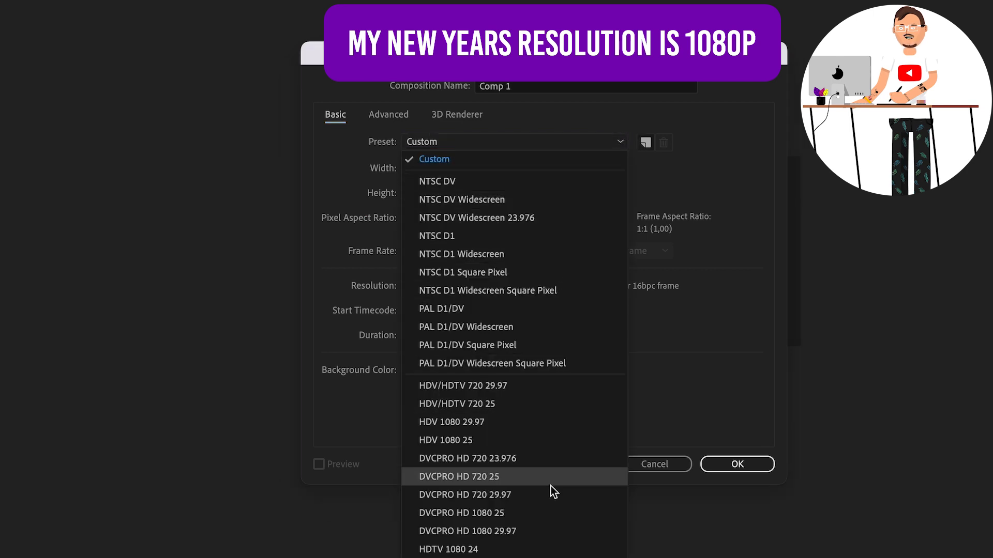
left_click(499, 552)
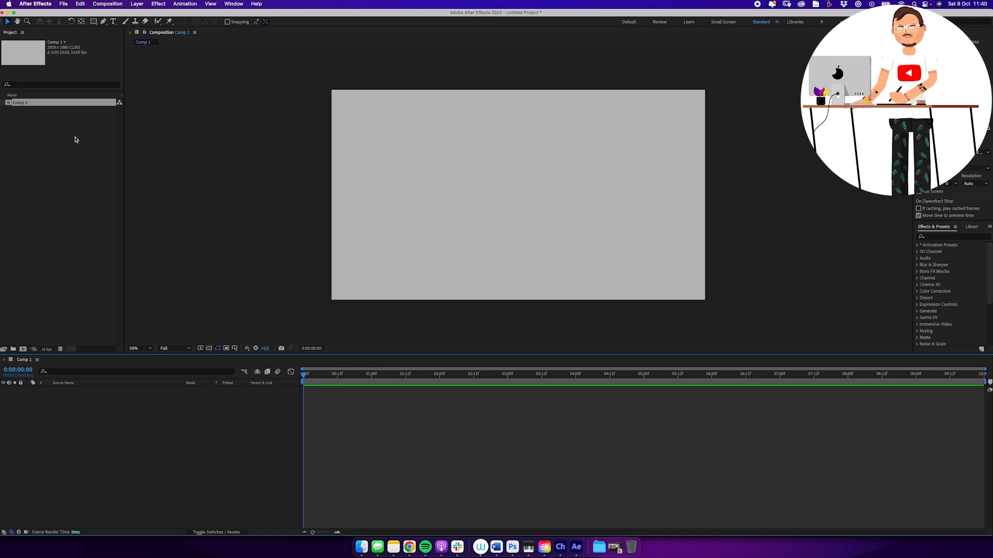
Rename the composition in the project as MY FIRST SUPER COOL COMPOSITION
left_click(57, 119)
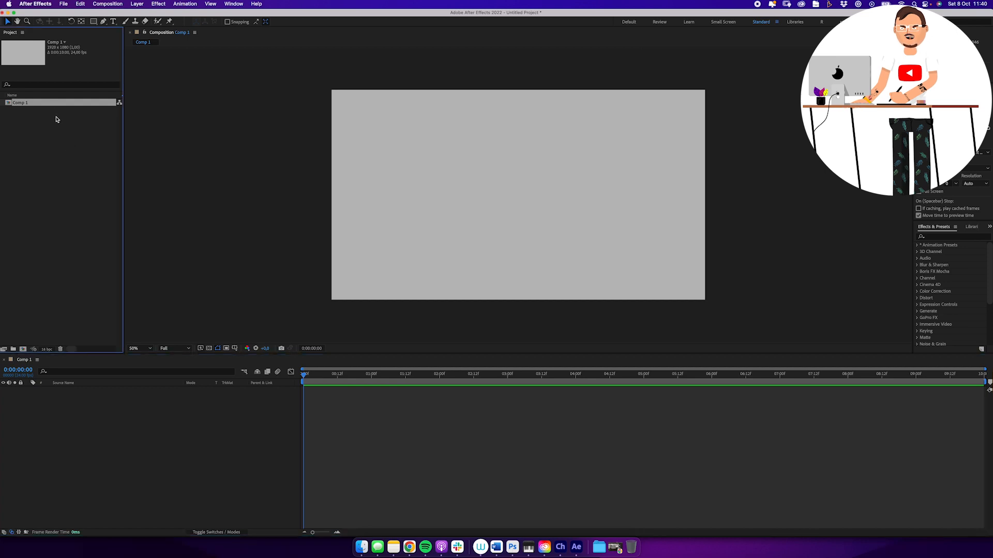
key("Return")
type("MY FIRST ")
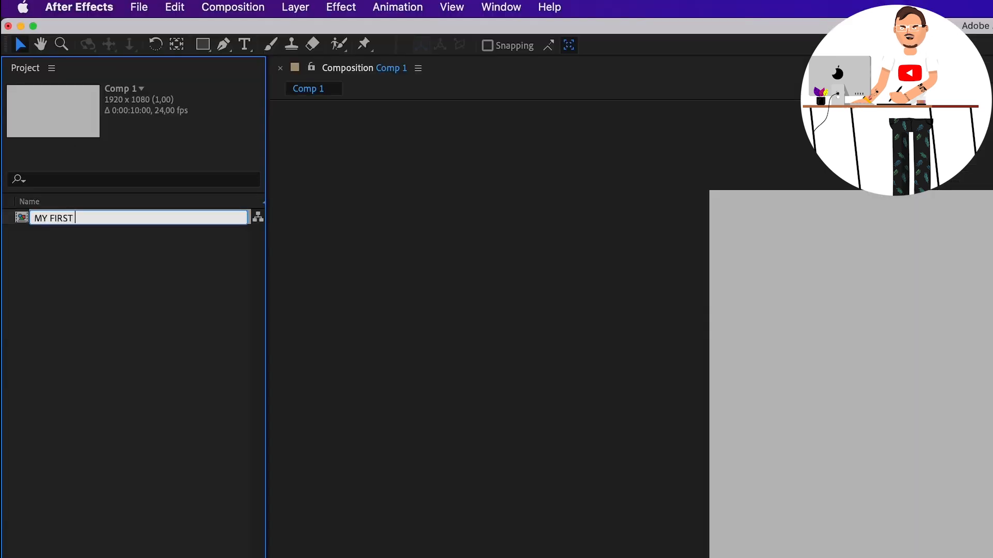
type("SUPER COOL COMPOSITIO")
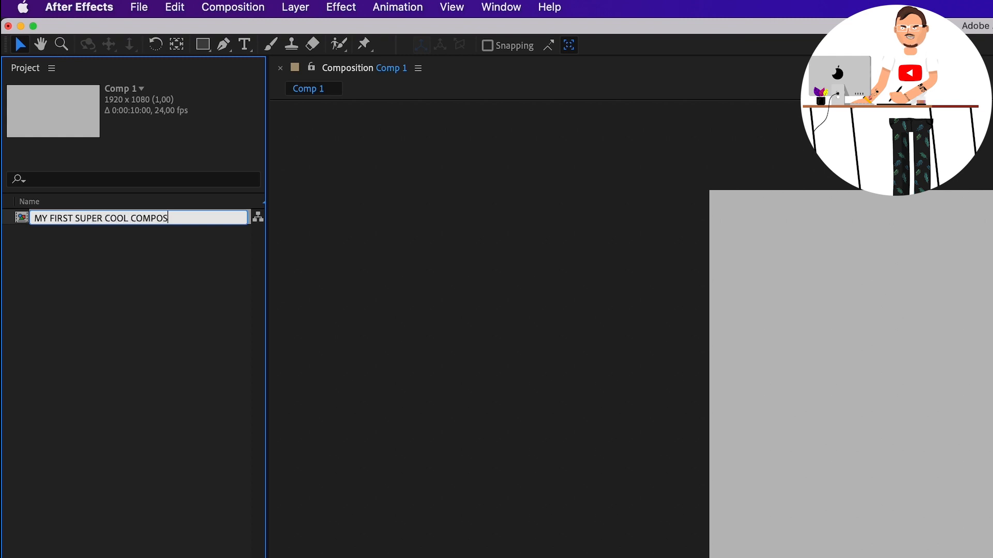
type("N")
key("Return")
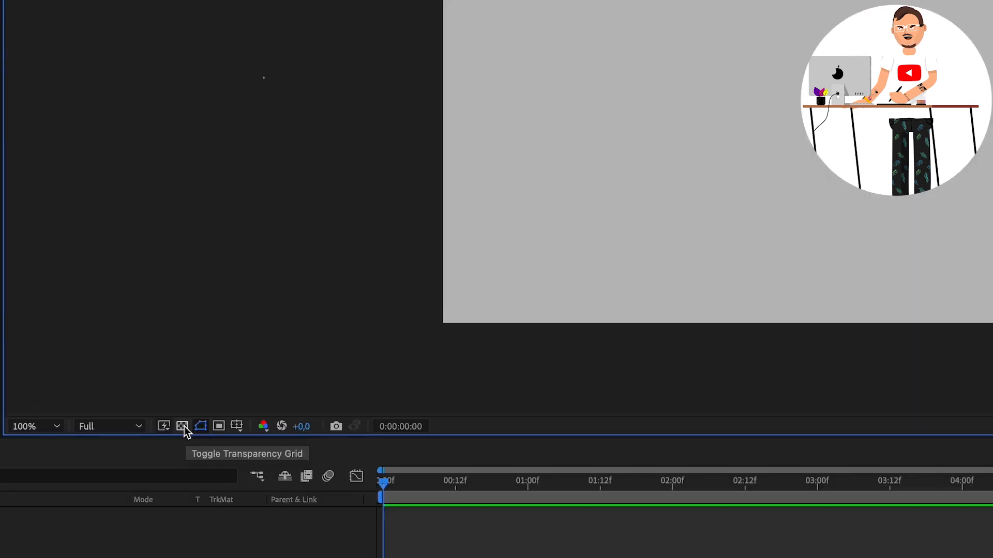
Switch the composition view's transparency grid on and back off
left_click(182, 426)
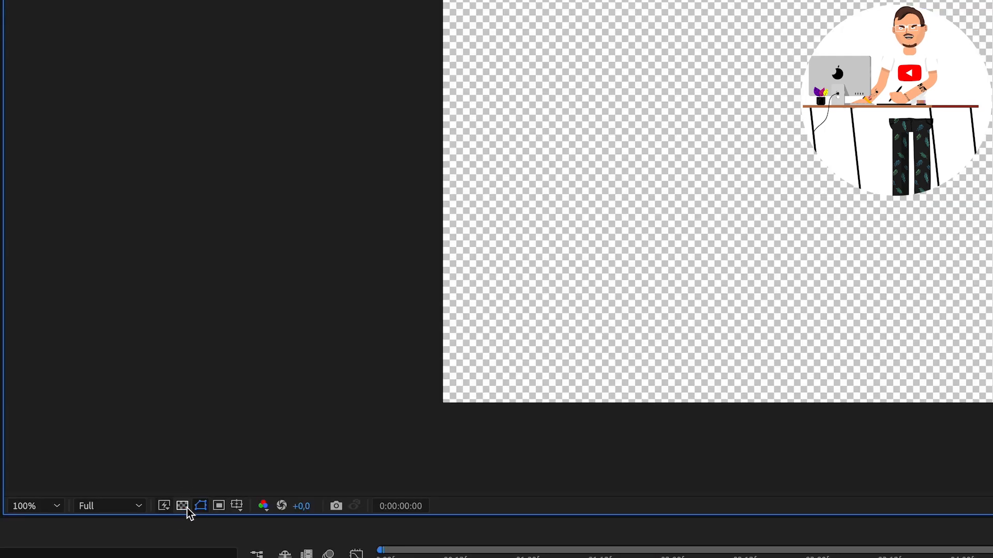
left_click(187, 508)
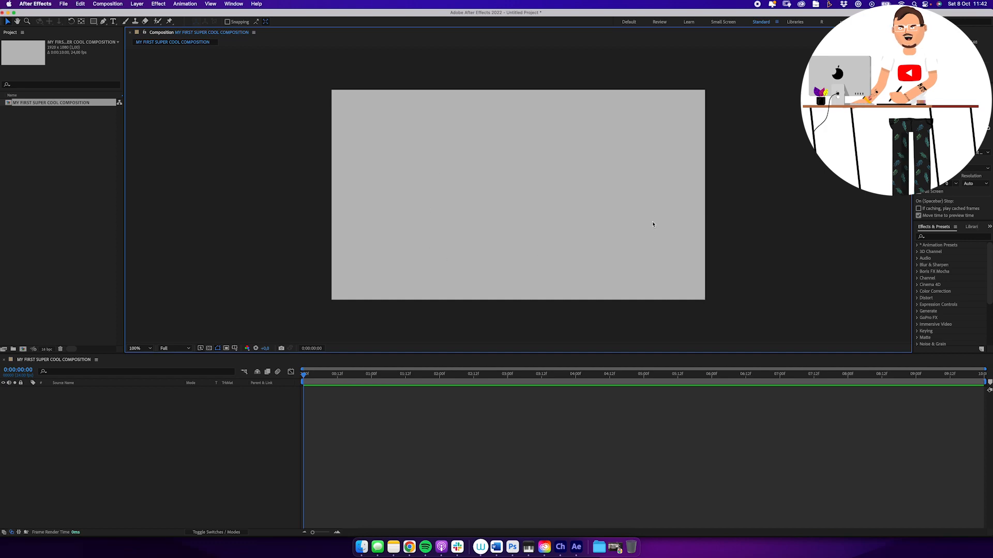
Set the composition's background color to red, F23737, in the composition settings
left_click(108, 3)
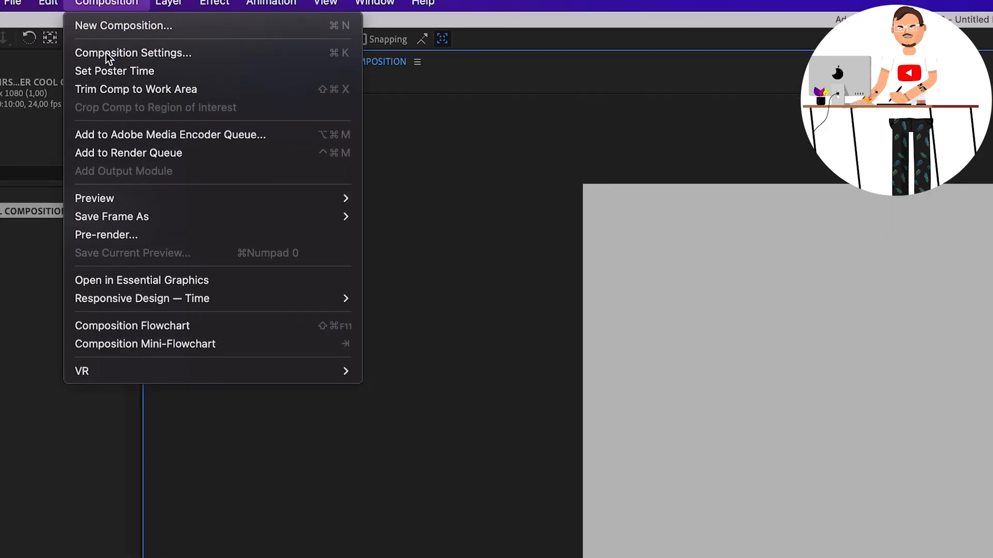
left_click(107, 52)
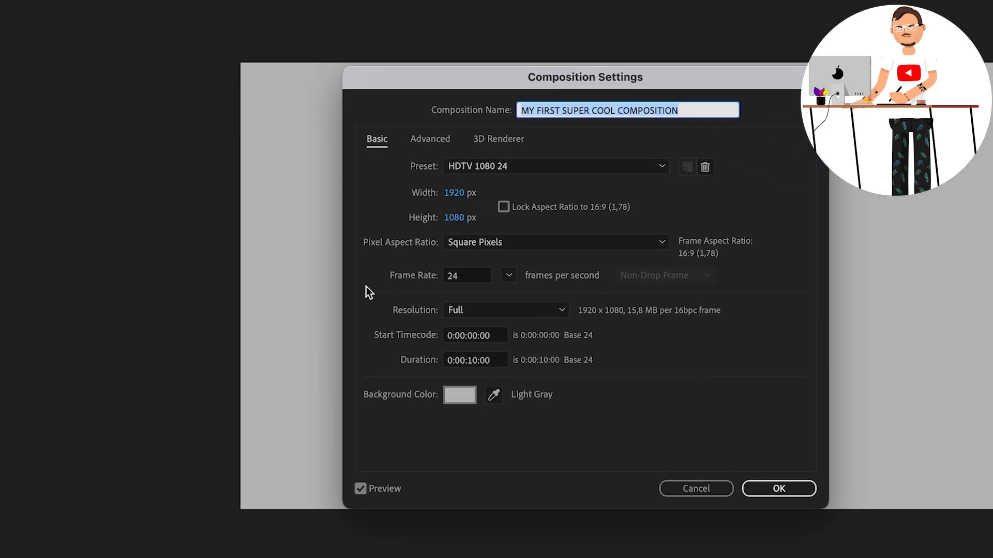
left_click(410, 378)
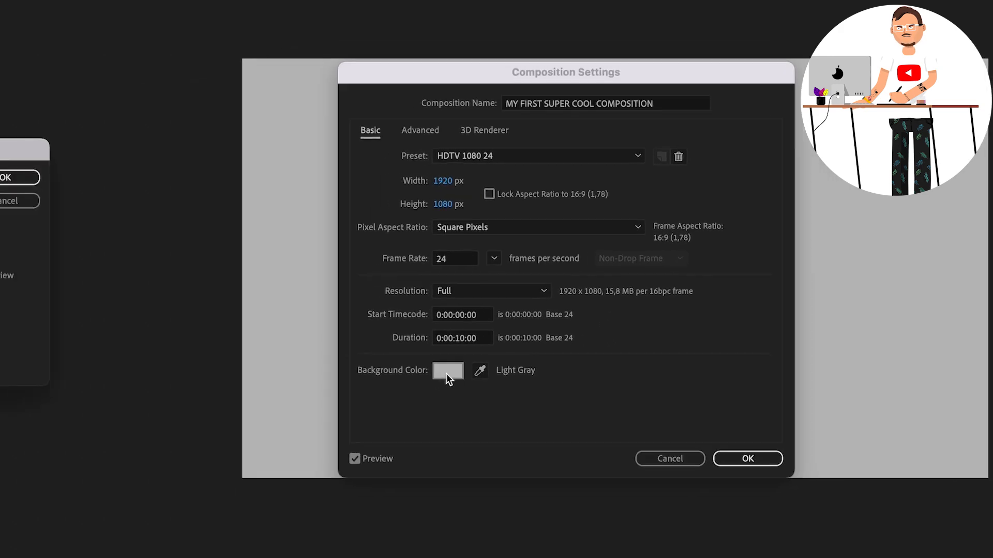
left_click(97, 200)
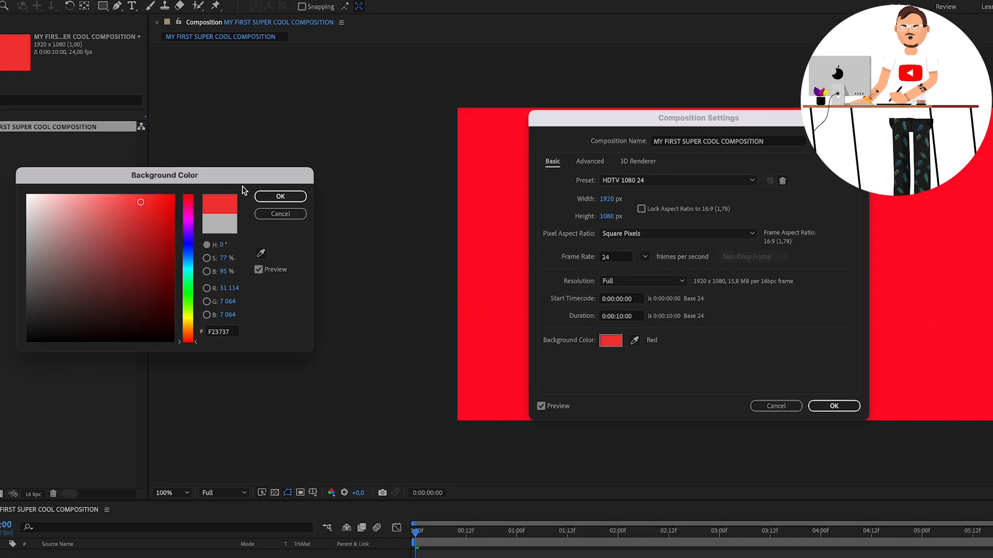
left_click(297, 196)
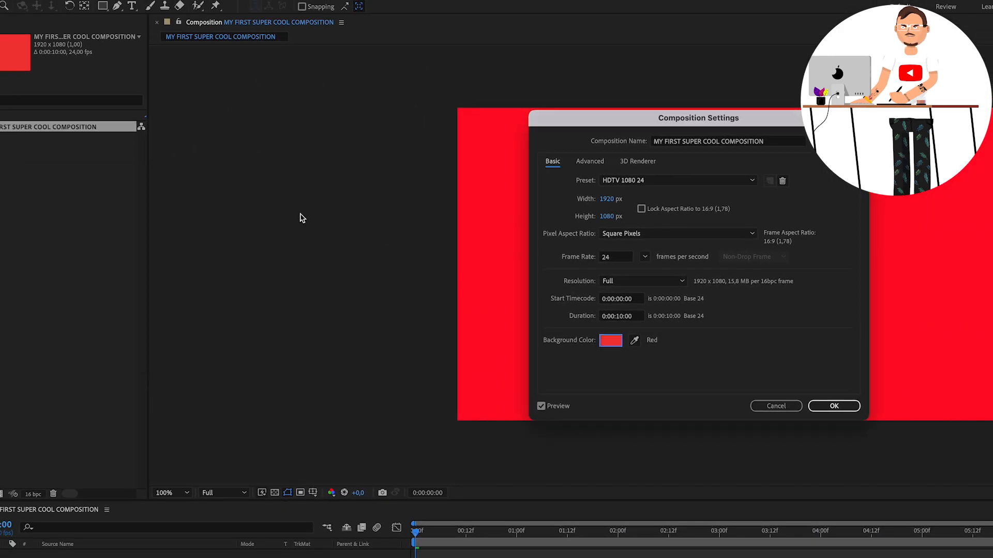
left_click(847, 407)
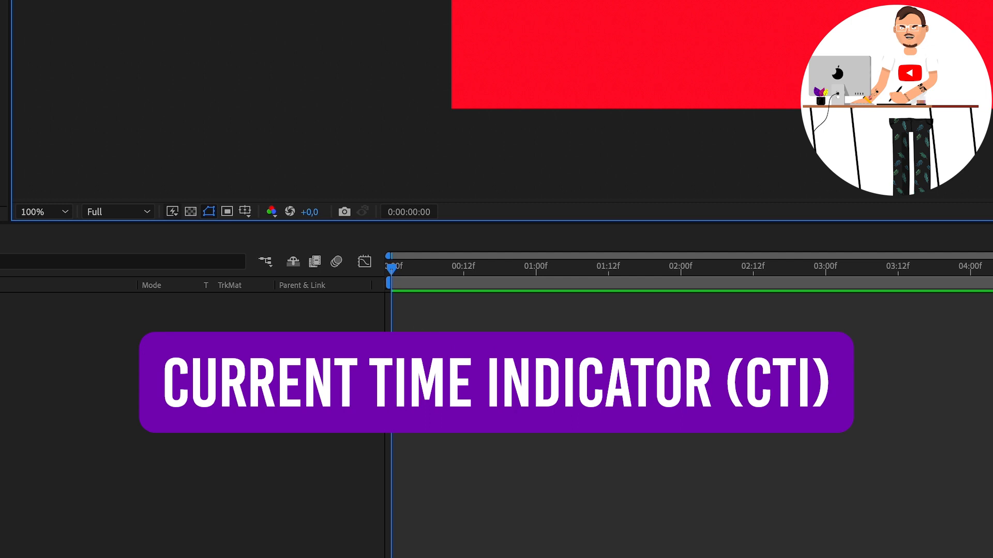
Move the current time indicator to 0:00:02:13 and on to the composition's last frame at 0:00:09:23
left_click_drag(416, 273, 765, 310)
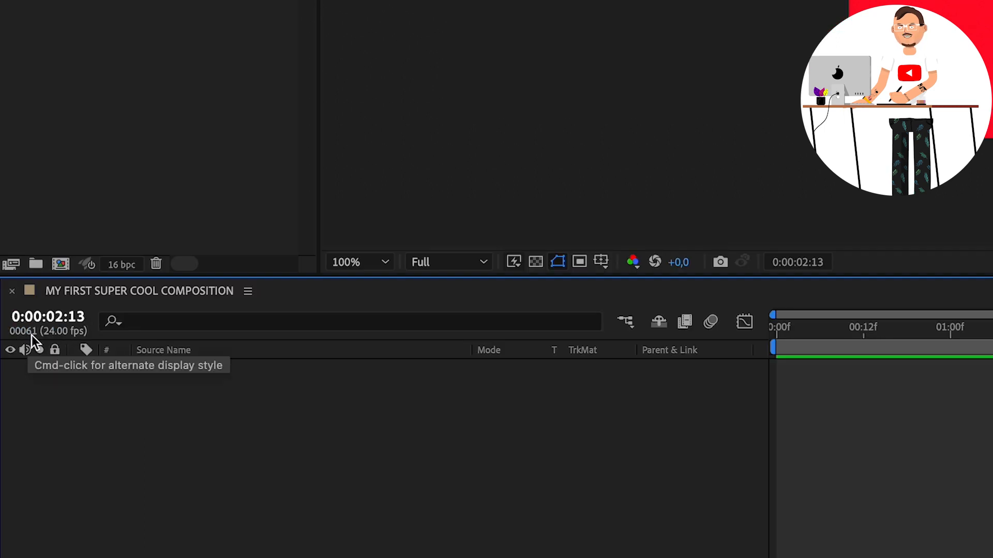
left_click_drag(477, 376, 989, 399)
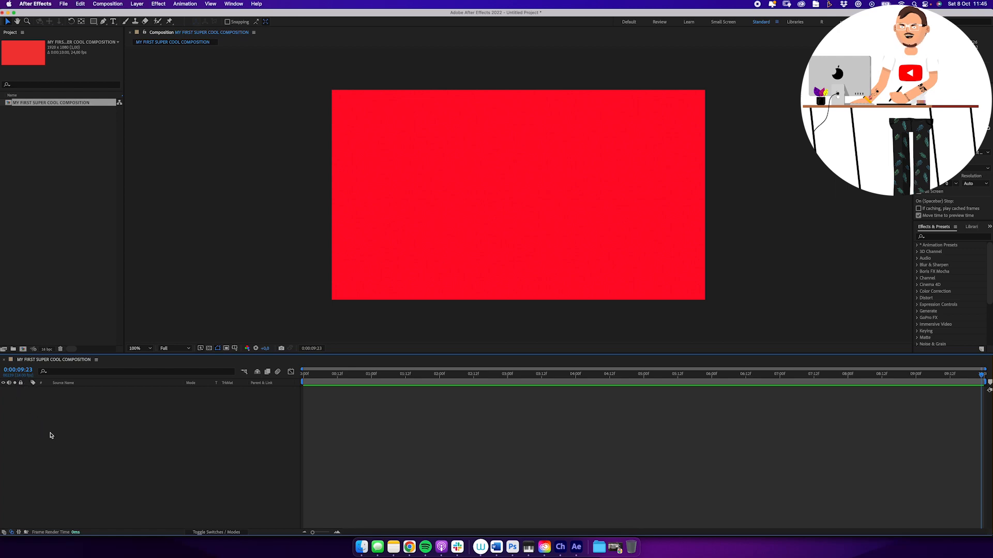
left_click(917, 376)
left_click_drag(920, 377, 989, 382)
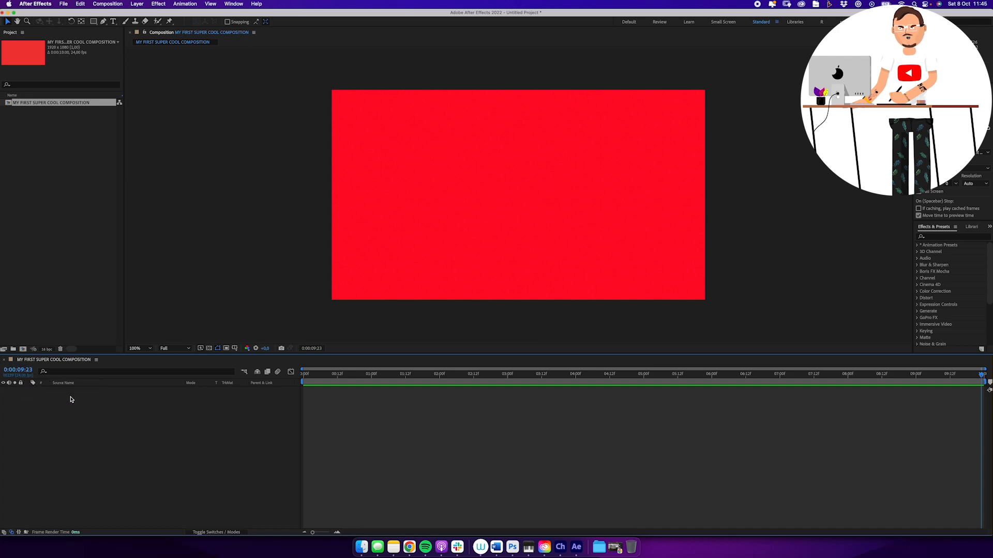
left_click_drag(359, 383, 304, 383)
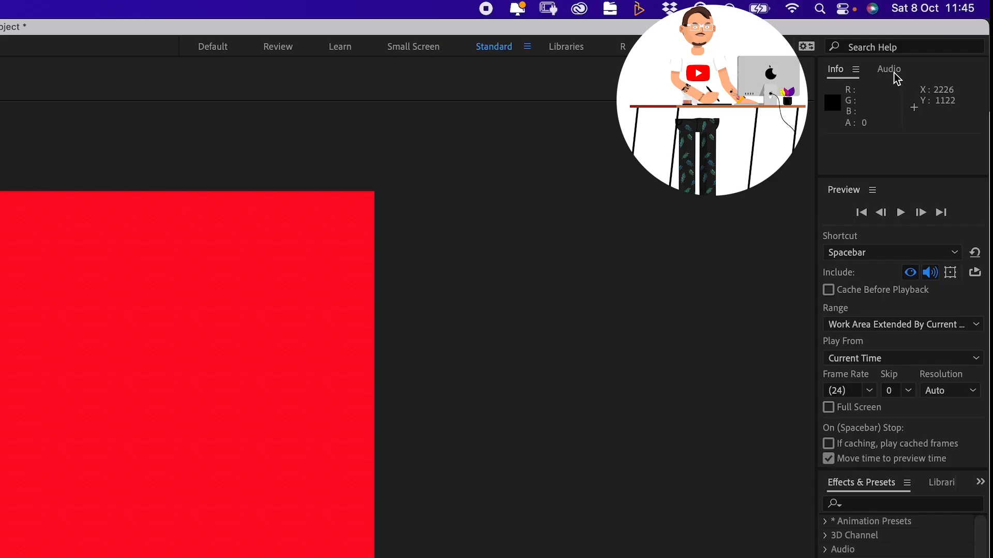
Switch back and forth between the Audio and Info panels to examine their contents, finishing on Info
left_click(892, 72)
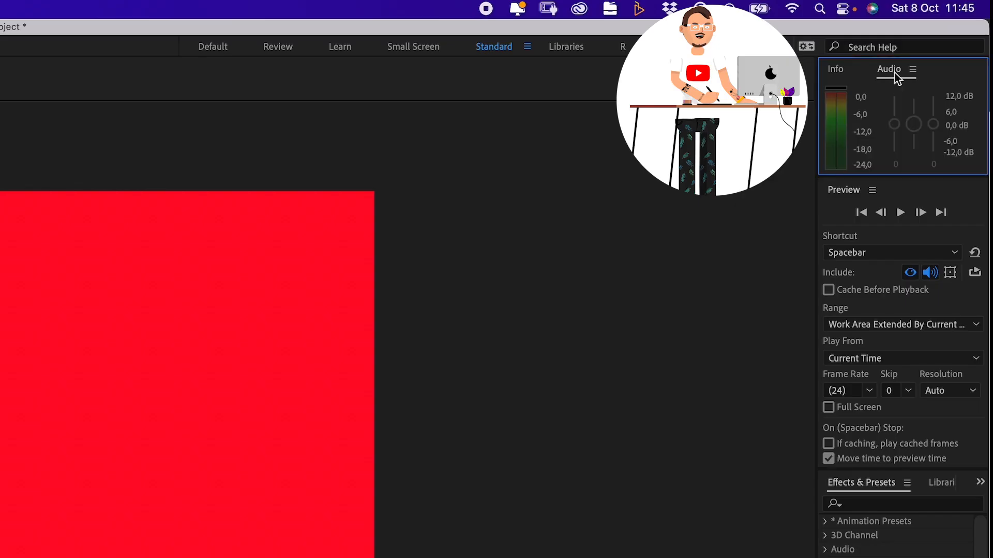
left_click(843, 73)
left_click(886, 72)
left_click(847, 71)
left_click(887, 71)
left_click(844, 72)
left_click(874, 75)
left_click(841, 74)
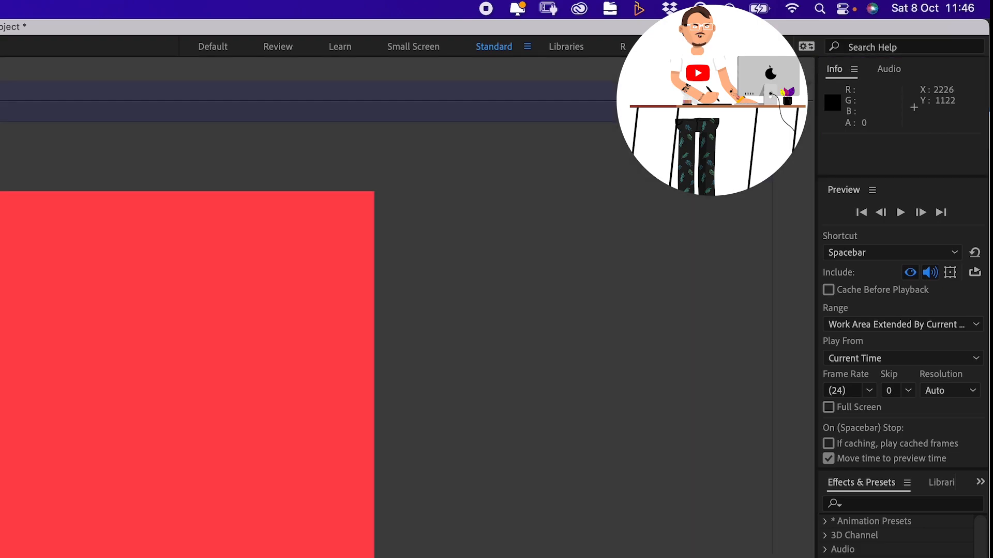
Move the Info and Audio panels into one shared group between the Project and Composition panels
left_click_drag(672, 101, 143, 211)
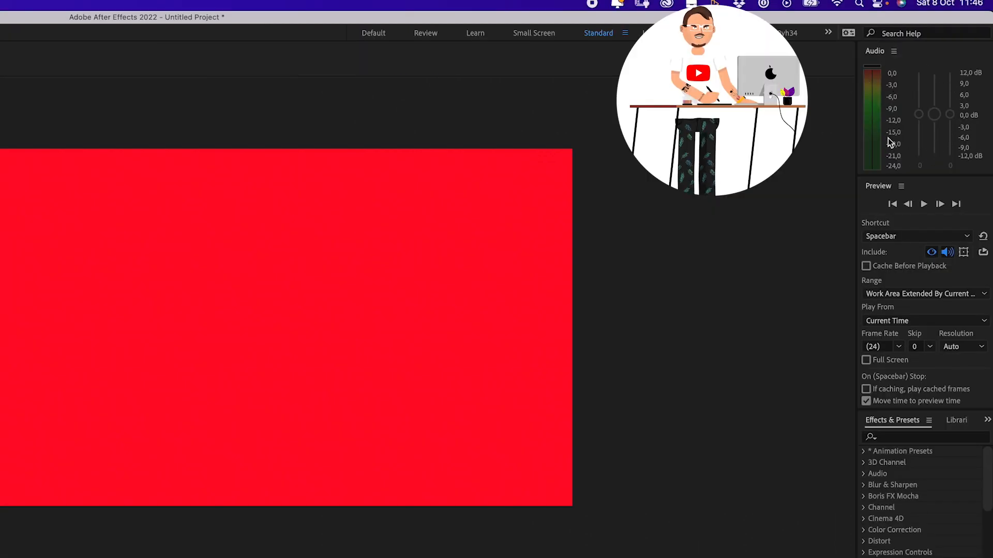
left_click(878, 51)
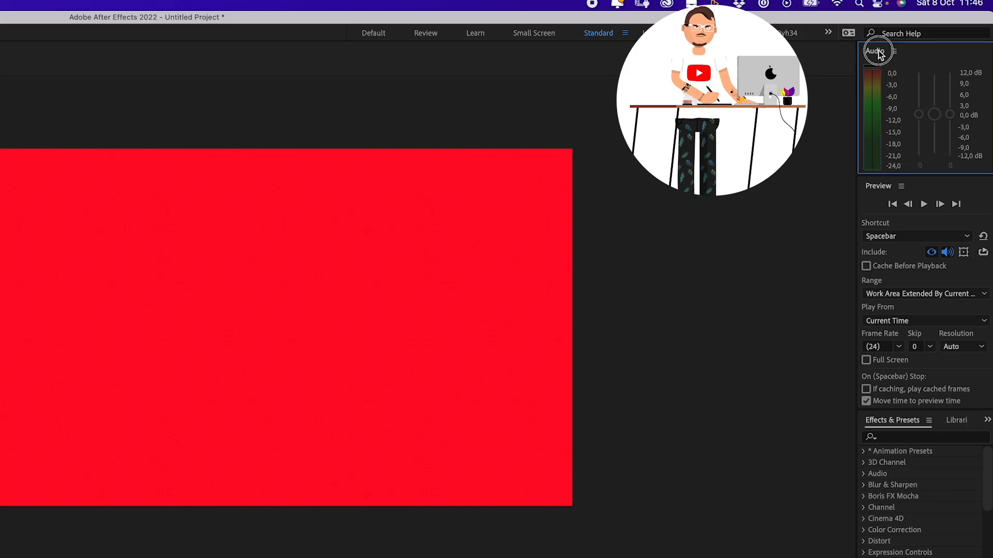
left_click(134, 33)
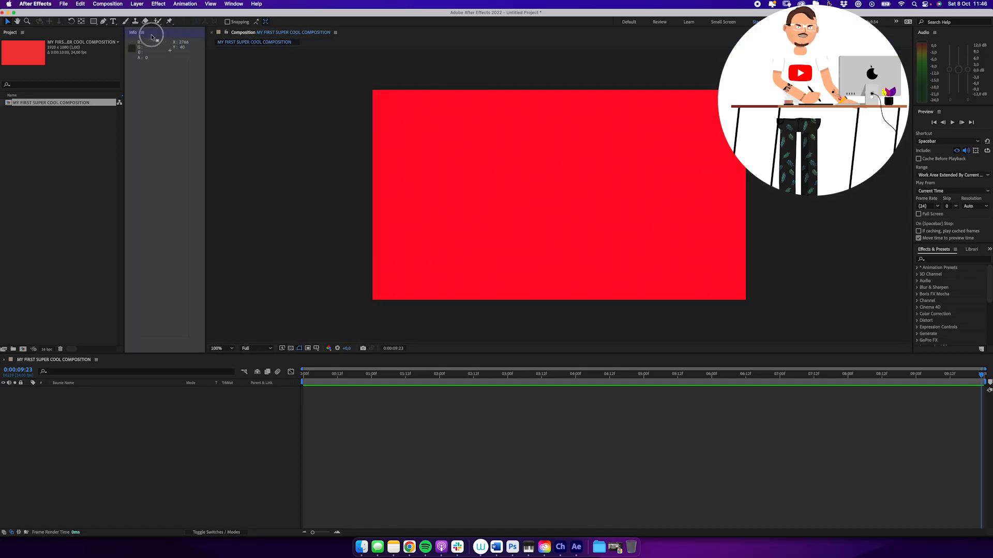
left_click_drag(152, 36, 153, 35)
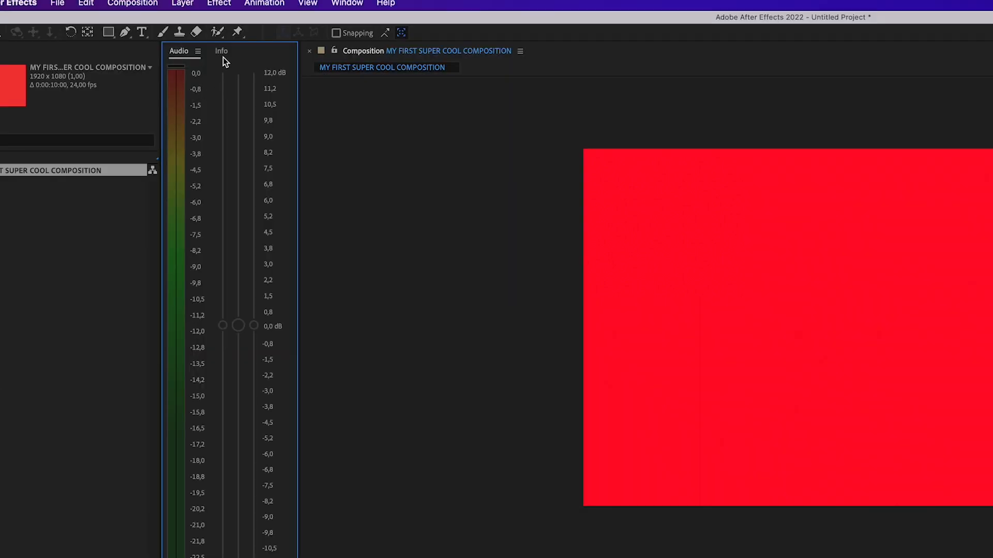
Alternate between Audio and Info in the relocated group, leaving Info in front
left_click(160, 36)
left_click(144, 36)
left_click(156, 38)
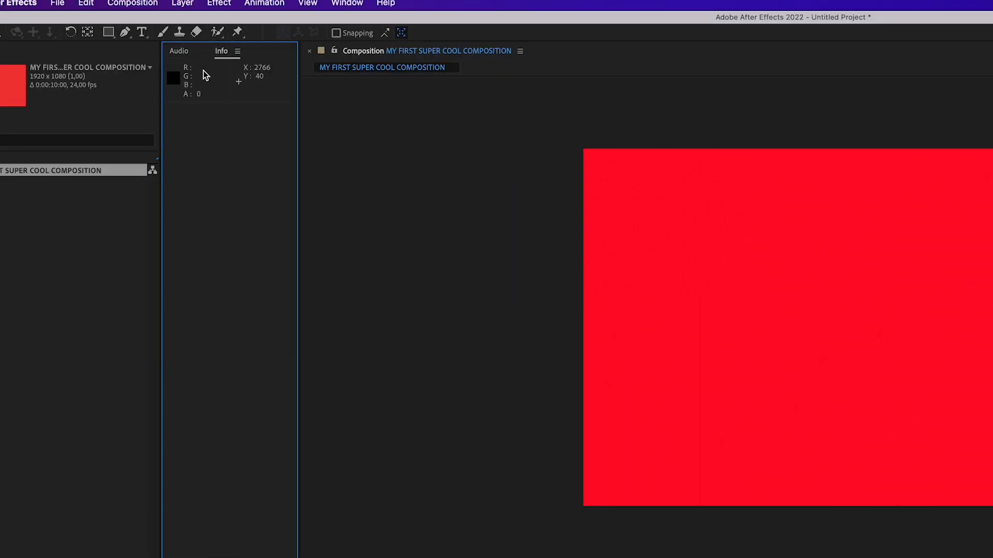
left_click(178, 51)
left_click(222, 51)
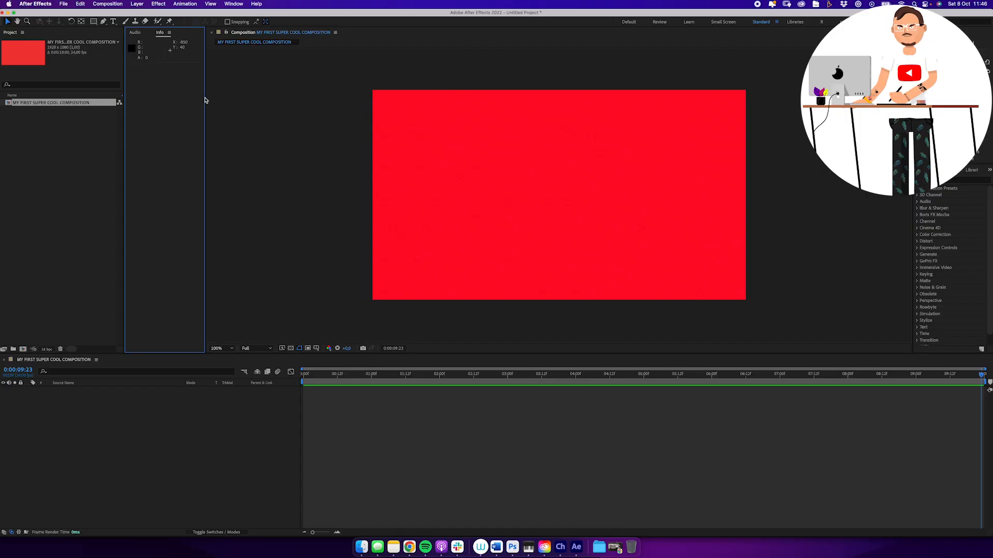
Resize the workspace, making the Info and Audio group wider than it was and the timeline area slightly shorter
left_click_drag(206, 97, 279, 124)
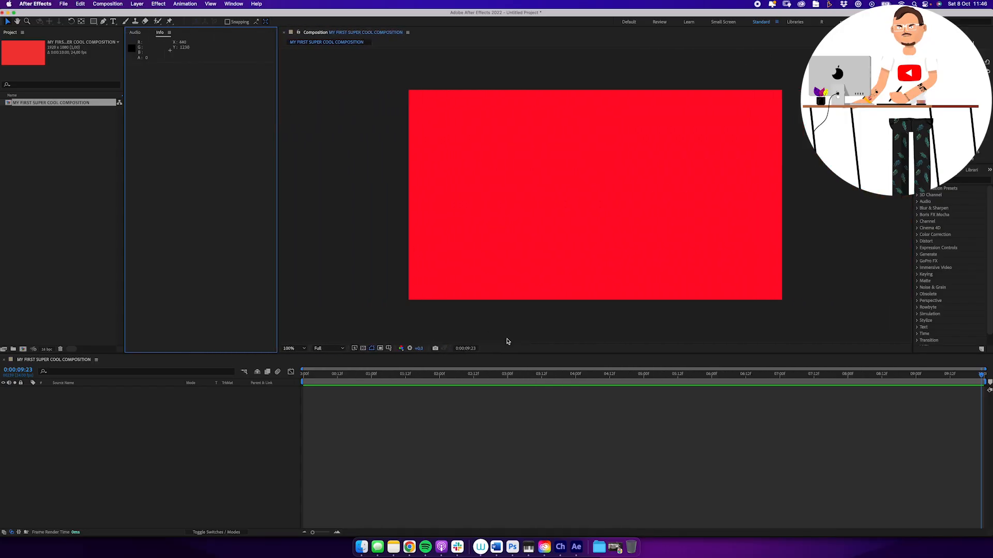
left_click_drag(525, 359, 588, 369)
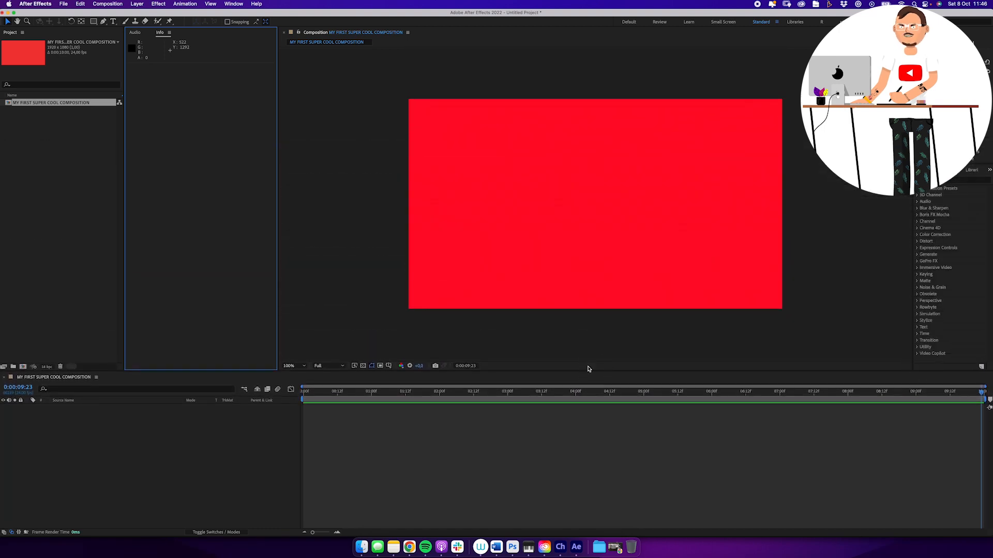
left_click_drag(275, 155, 243, 209)
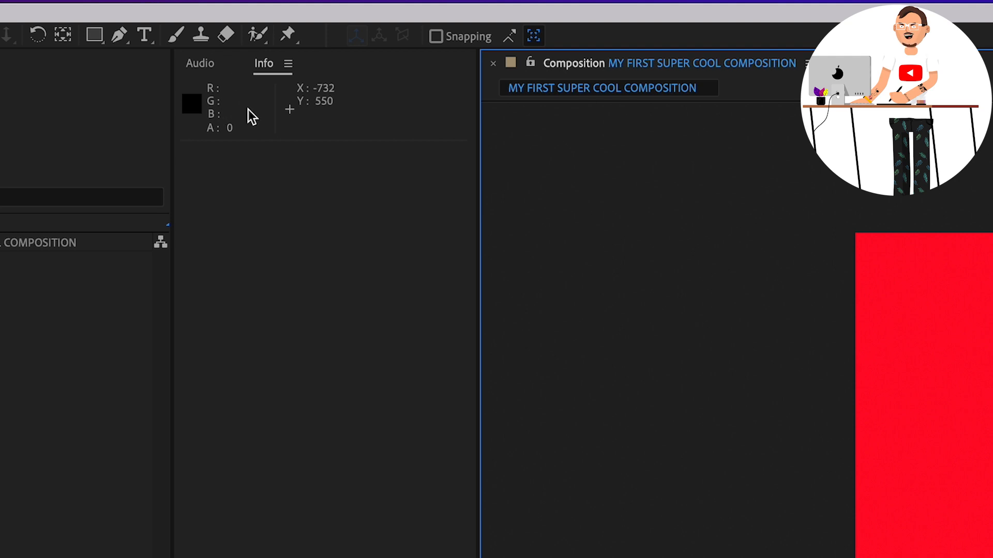
Draw a blue rectangle about 735 px wide and 646 px high near the composition's center, then return to the Selection tool
left_click(99, 38)
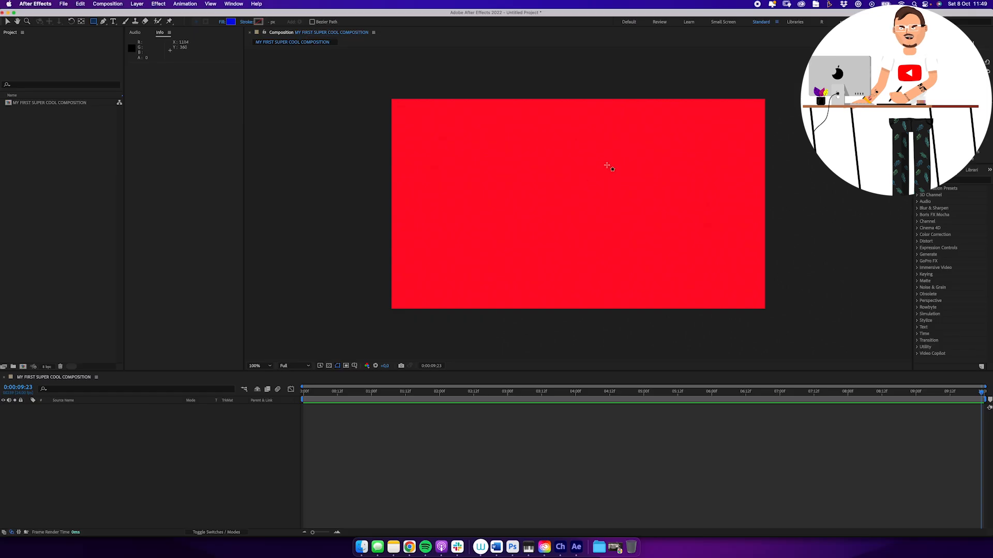
mouse_move(527, 140)
left_mouse_down()
mouse_move(569, 169)
mouse_move(649, 264)
mouse_move(681, 279)
mouse_move(678, 224)
mouse_move(624, 251)
mouse_move(708, 220)
mouse_move(636, 229)
mouse_move(670, 267)
left_mouse_up()
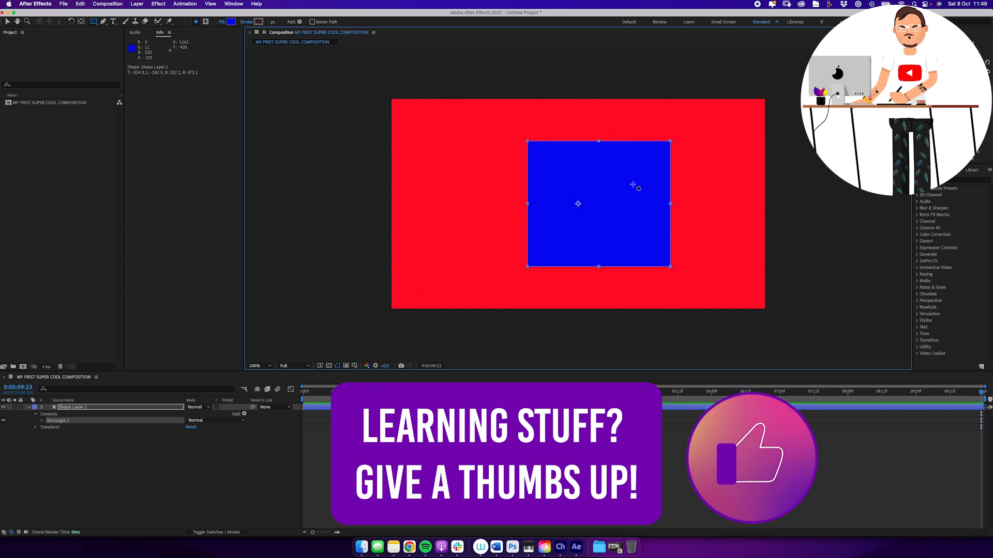
key("v")
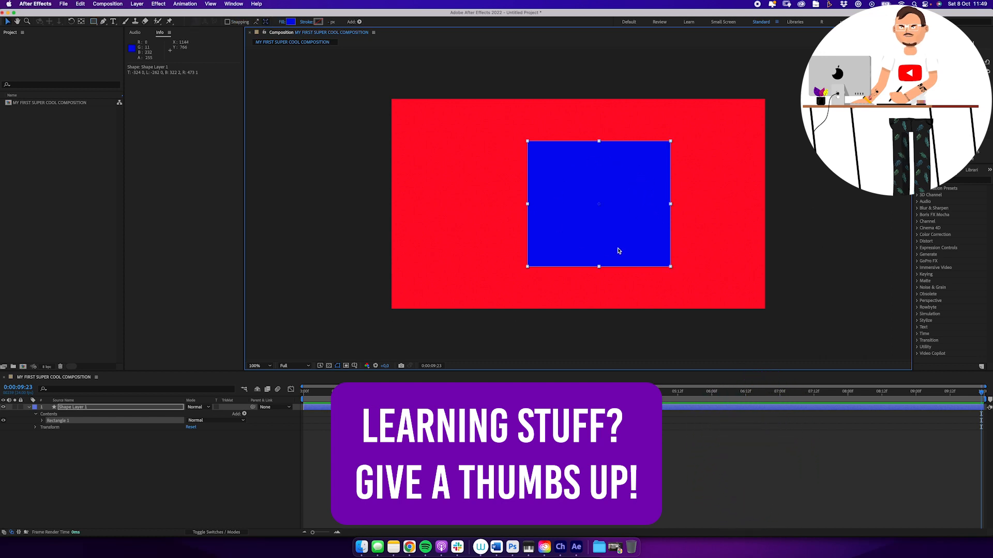
Change the fill of Shape Layer 1 to a brighter blue, RGB 0, 22, 255
left_click(86, 407)
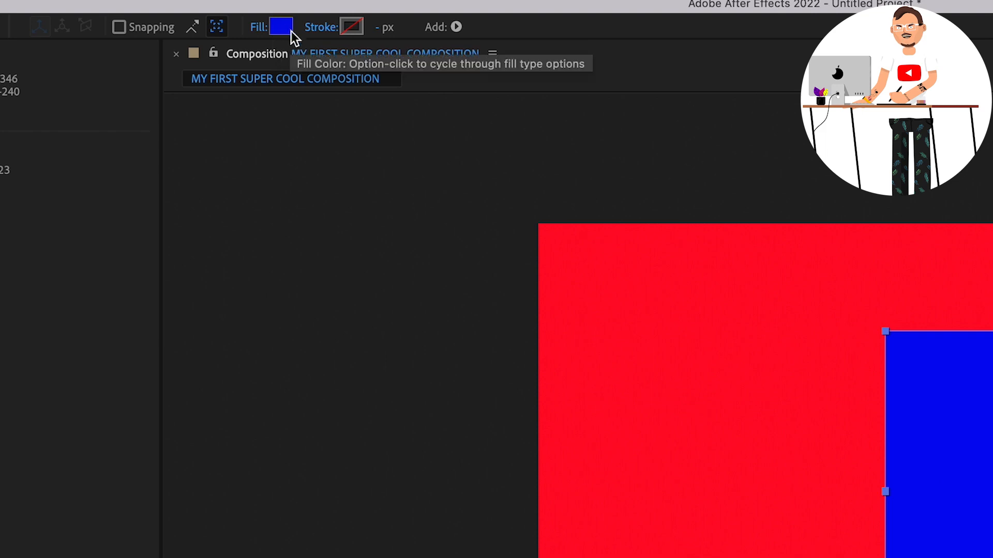
left_click(284, 27)
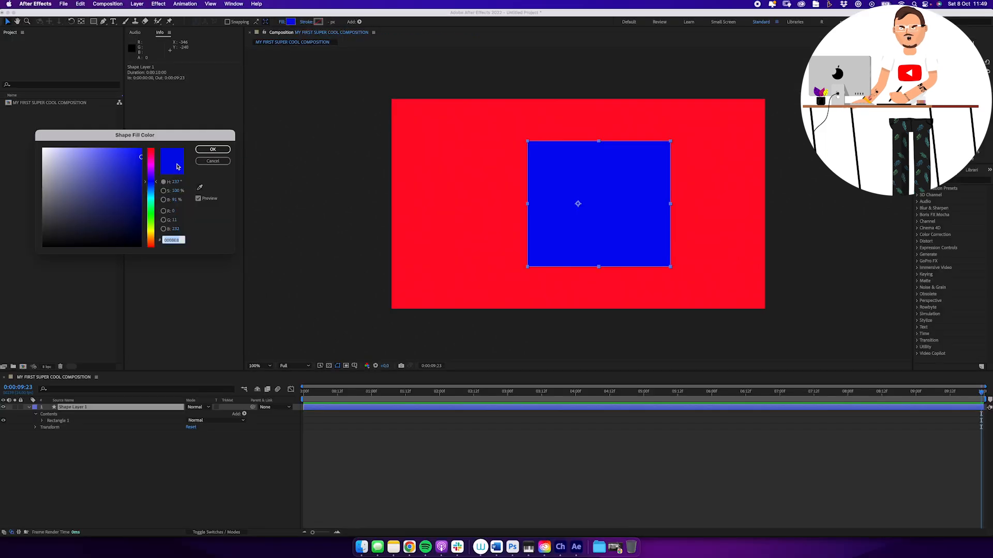
mouse_move(150, 180)
left_mouse_down()
mouse_move(149, 160)
mouse_move(150, 201)
mouse_move(70, 164)
mouse_move(94, 154)
left_mouse_up()
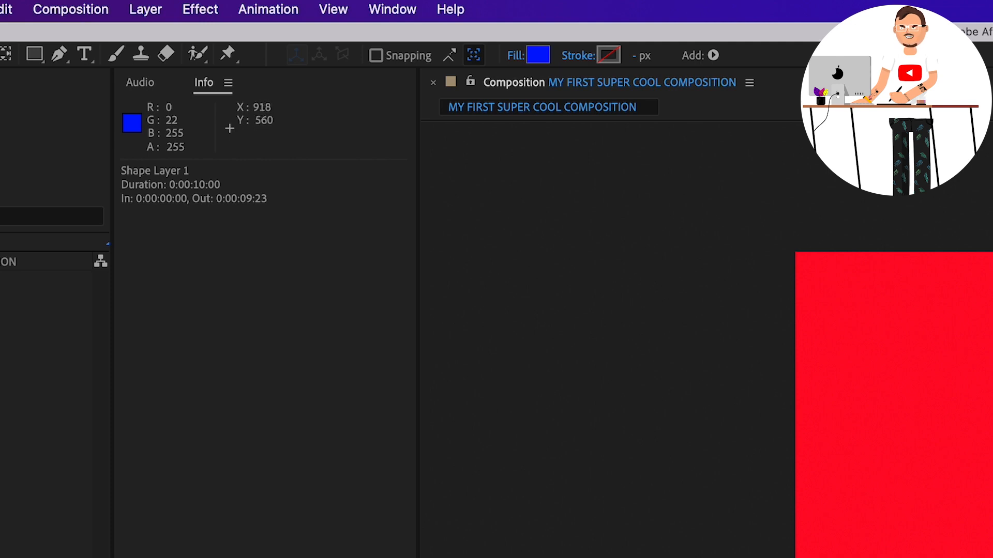
Turn on the transparency grid and move the blue rectangle up and left within the composition
left_click(983, 455)
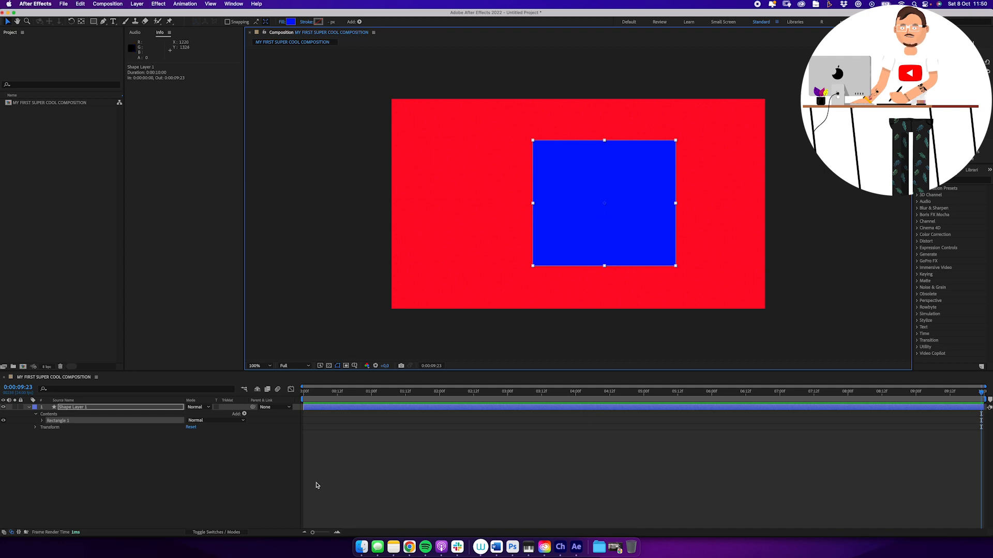
left_click(329, 366)
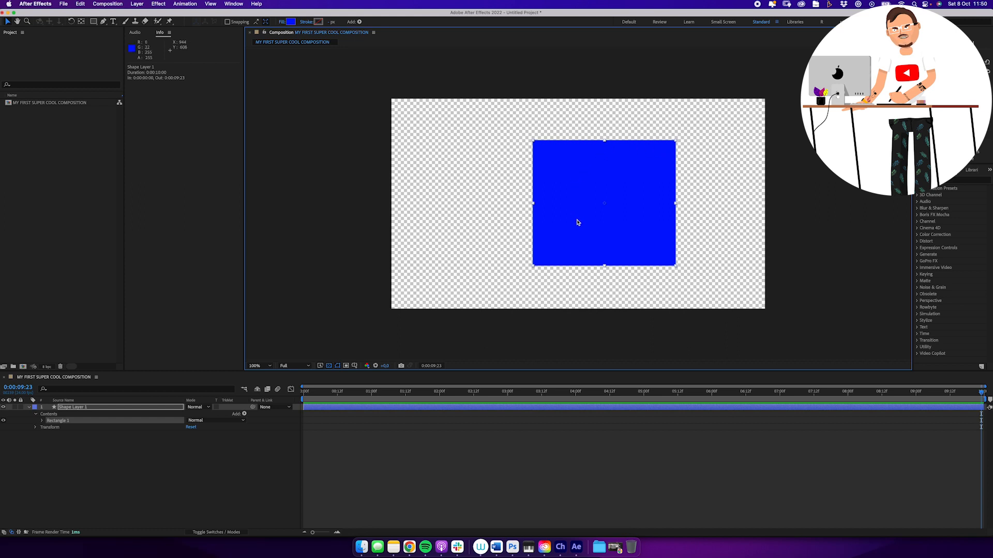
left_click_drag(623, 178, 564, 180)
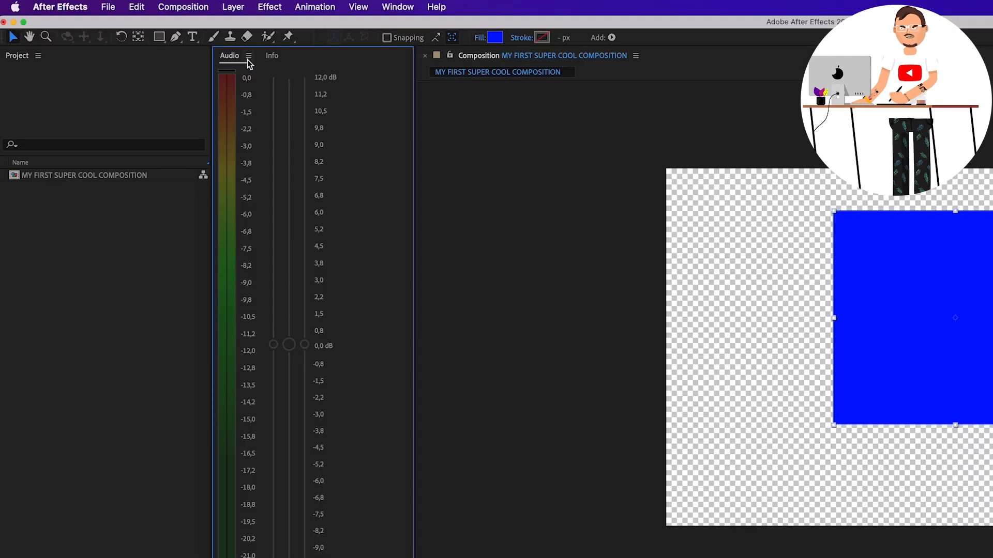
Close the Audio panel, keeping the Info panel in the group
left_click(248, 57)
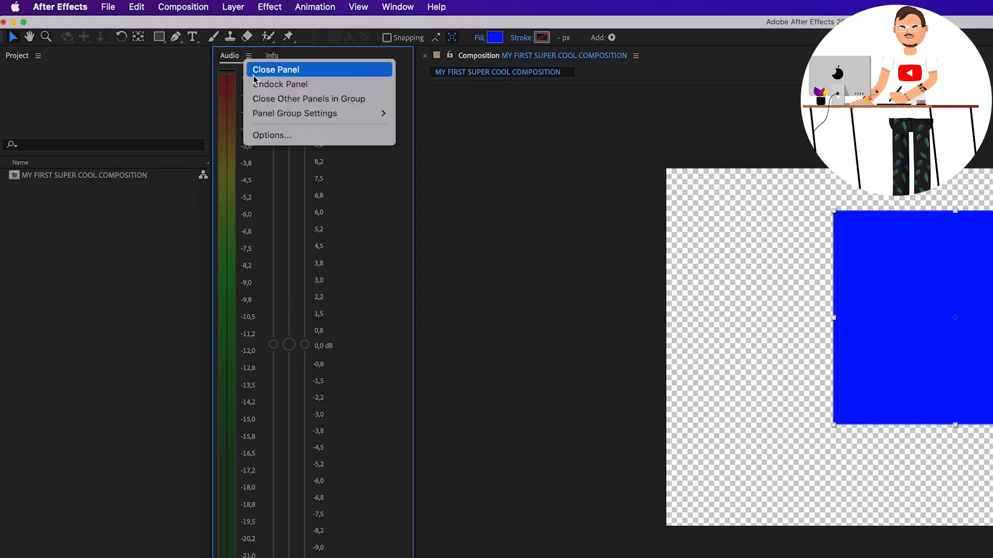
left_click(309, 69)
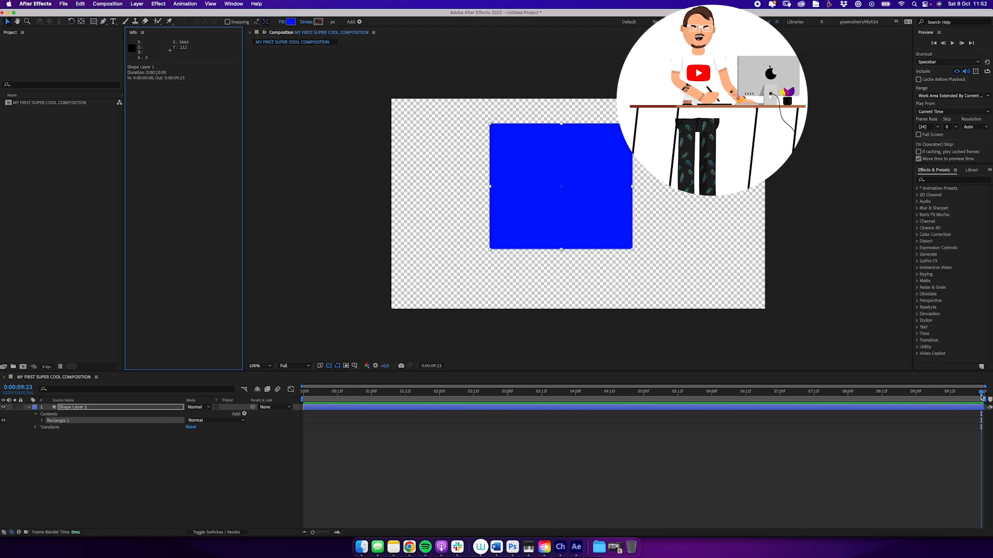
Return the current time indicator to 0:00:00:00 and play and stop the composition preview twice
left_click_drag(980, 394, 287, 449)
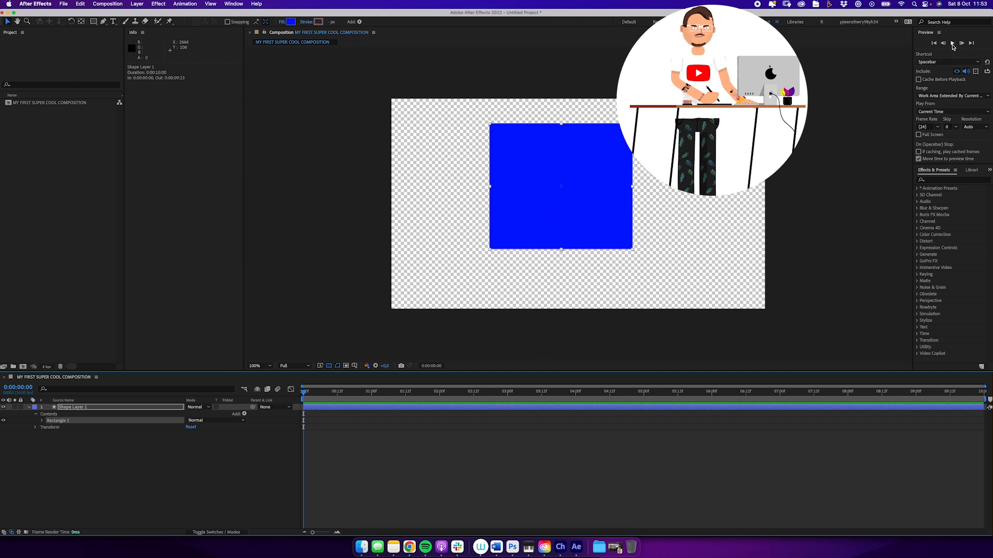
left_click(952, 44)
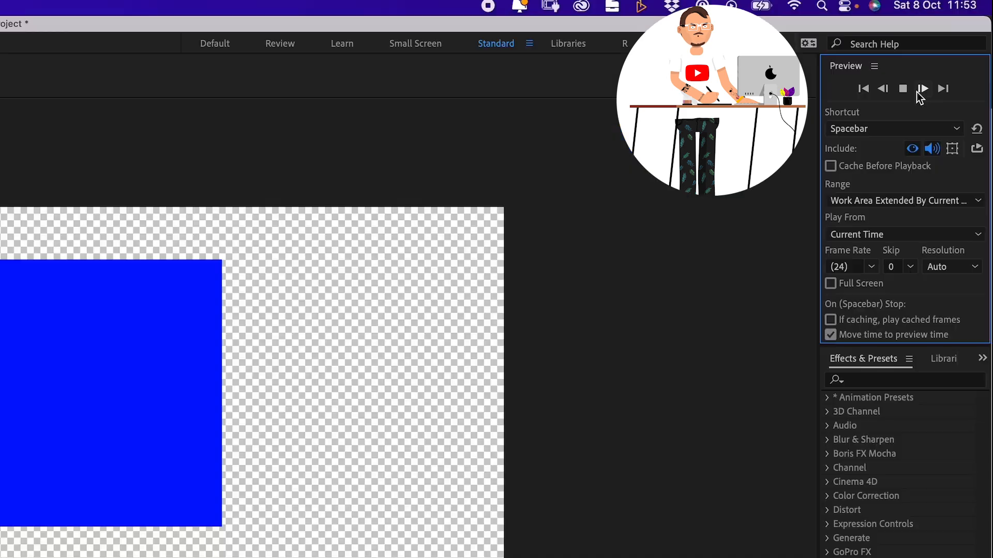
left_click(953, 43)
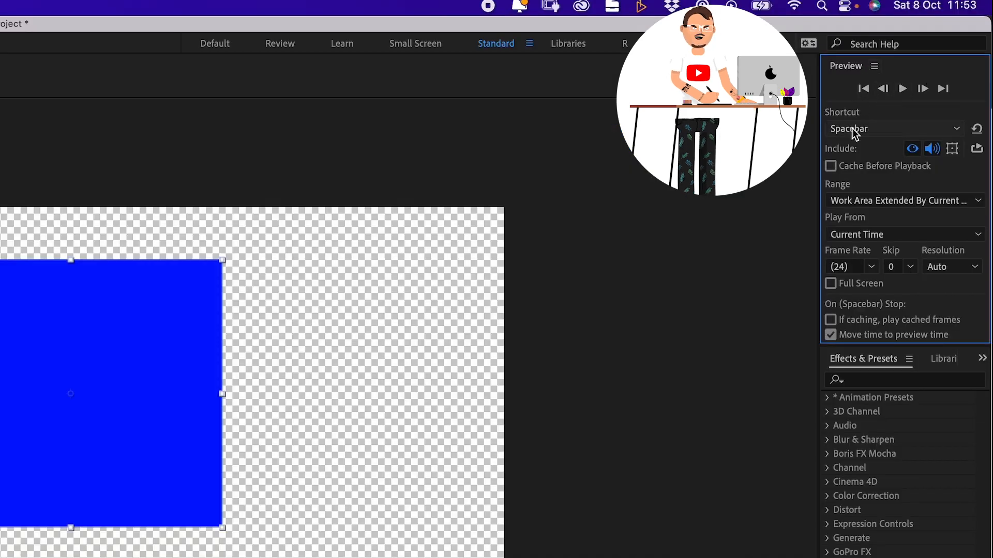
left_click(478, 557)
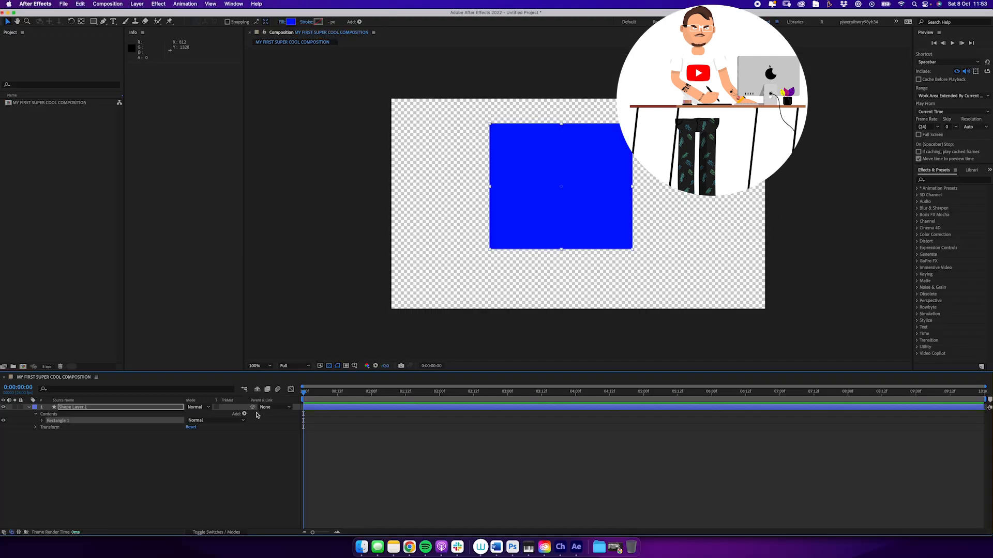
key("space")
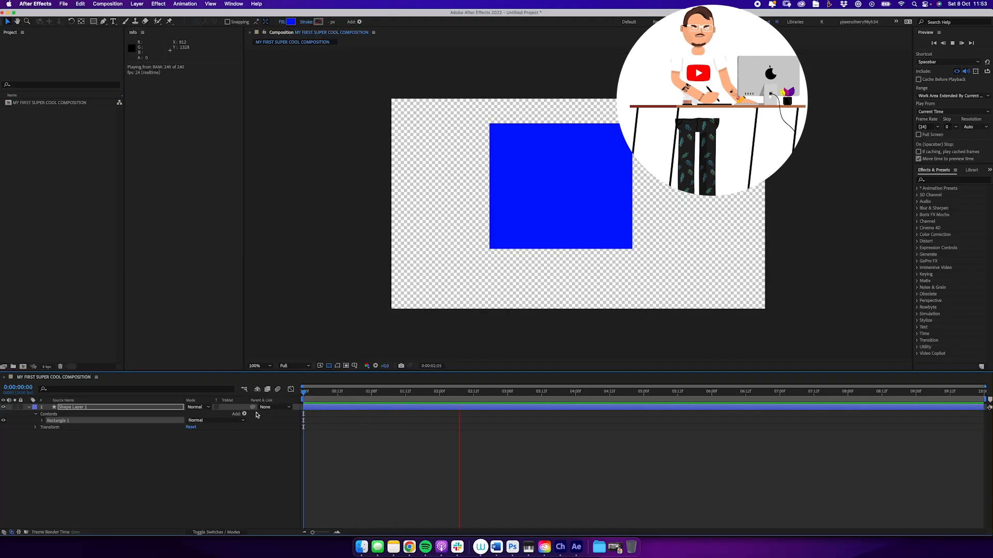
key("space")
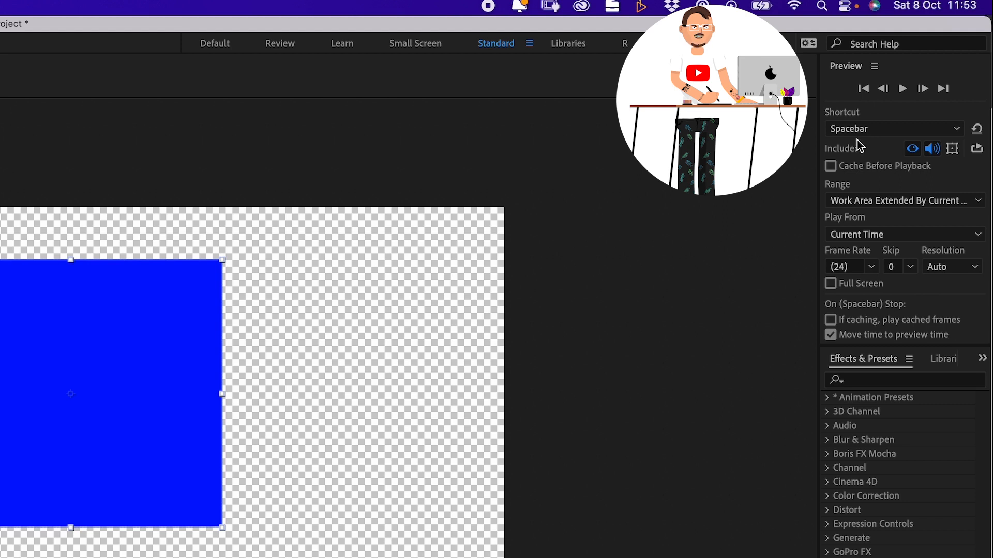
Switch the preview shortcut between Shift+Spacebar and Spacebar to compare their playback settings
left_click(899, 130)
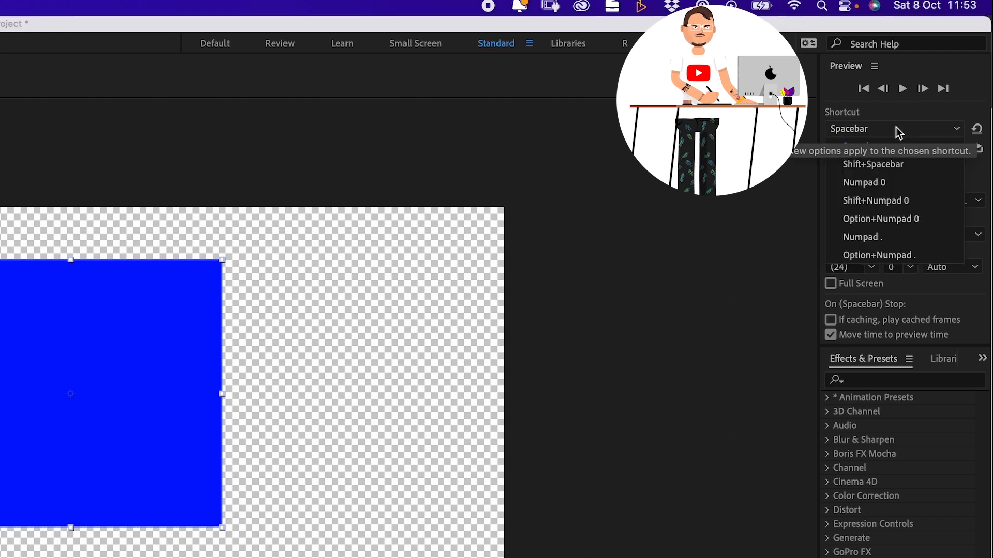
left_click(934, 165)
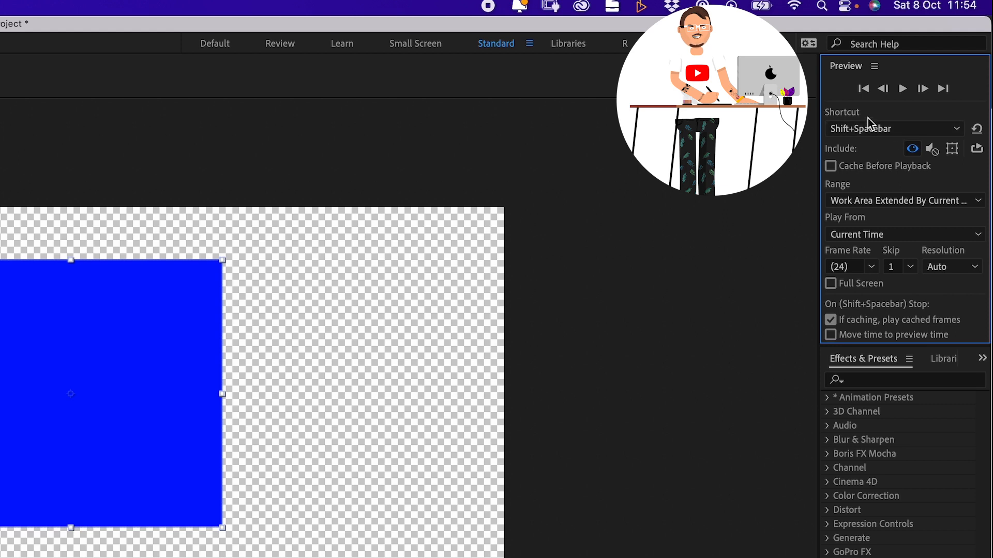
left_click(864, 132)
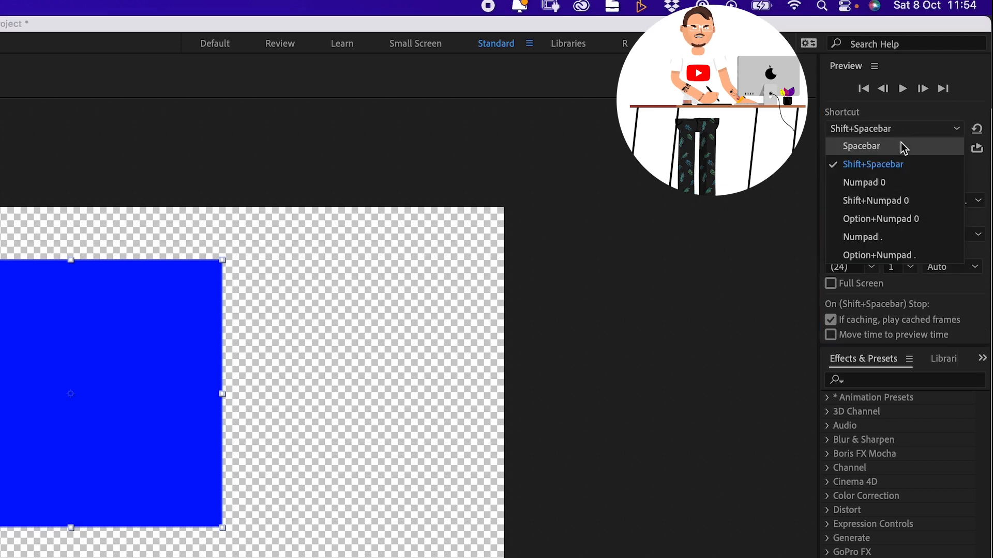
left_click(902, 145)
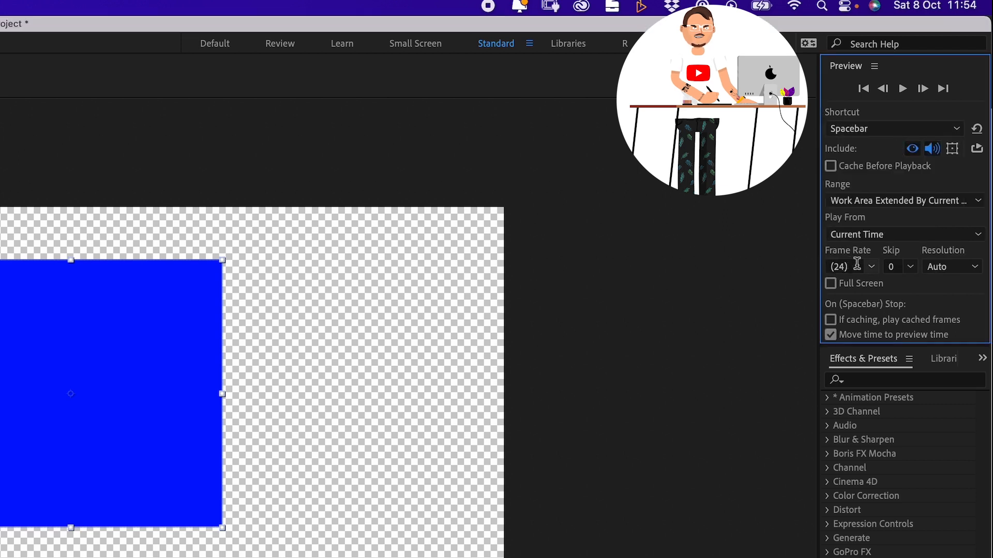
left_click(866, 134)
left_click(874, 164)
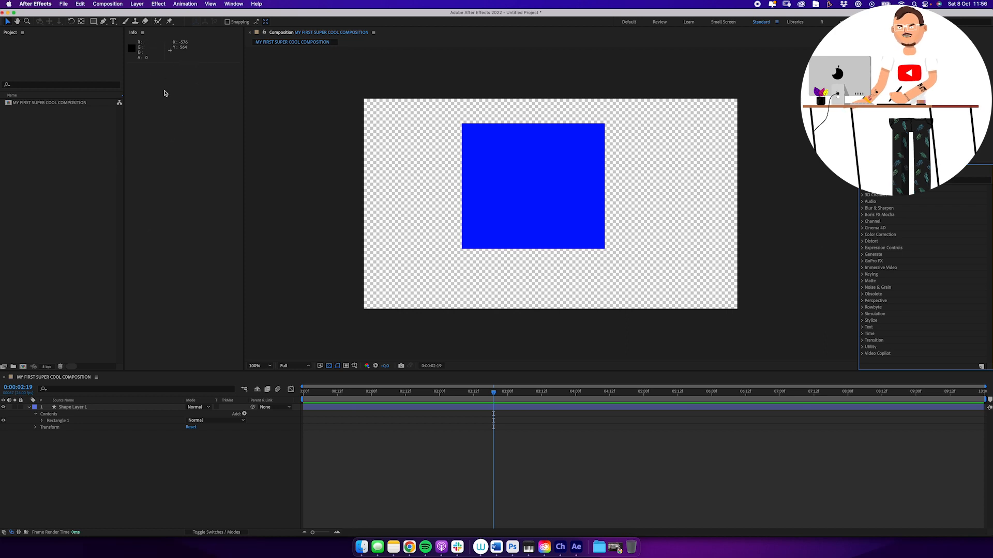
Close the Info panel
left_click(142, 33)
left_click(150, 39)
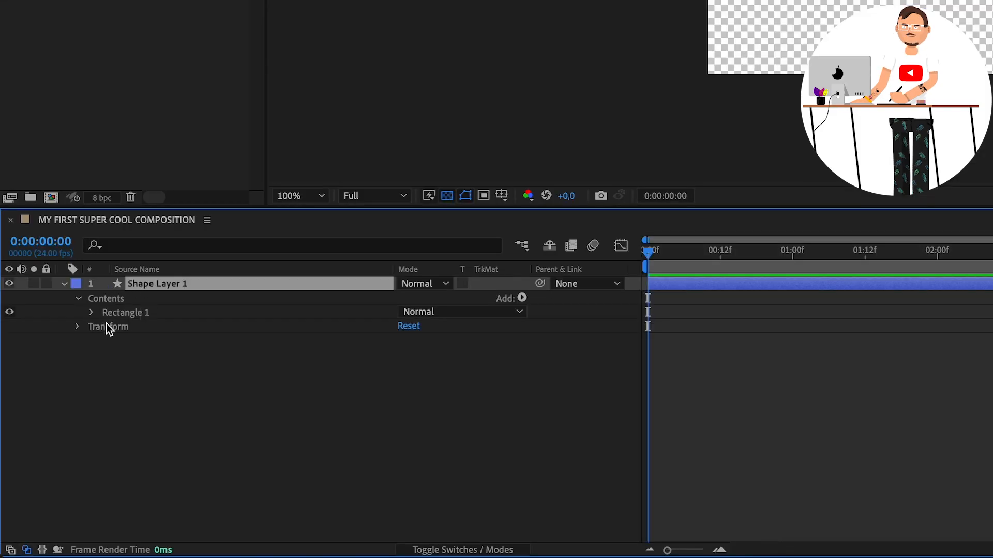
Expand the Transform group of Shape Layer 1 and examine its Anchor Point, Position, Scale, Rotation and Opacity properties one by one
left_click(114, 327)
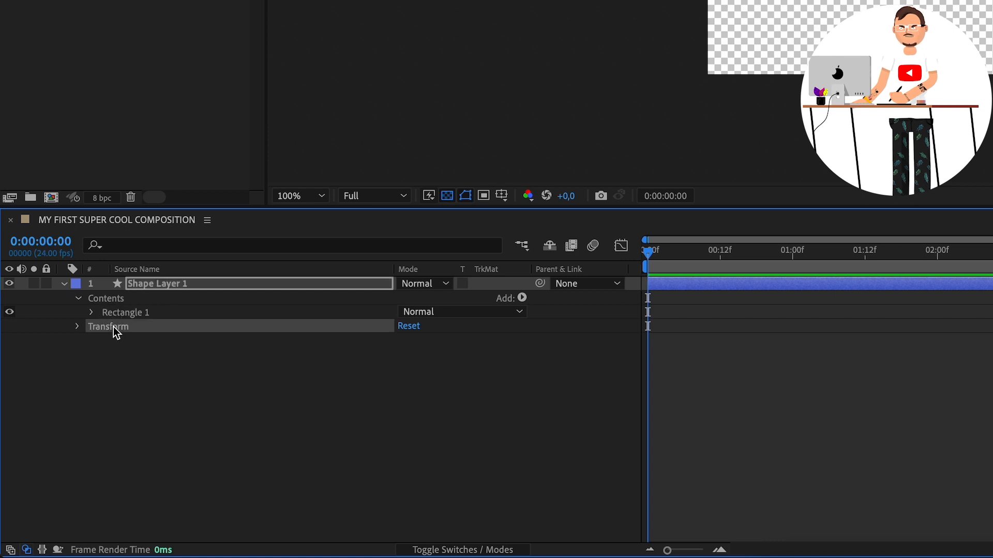
left_click(79, 327)
left_click(166, 427)
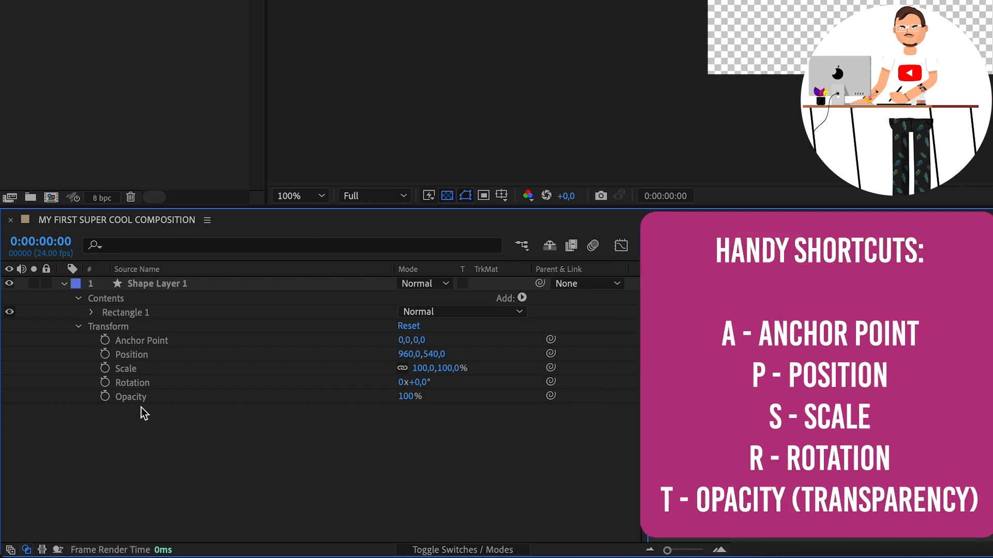
left_click(168, 343)
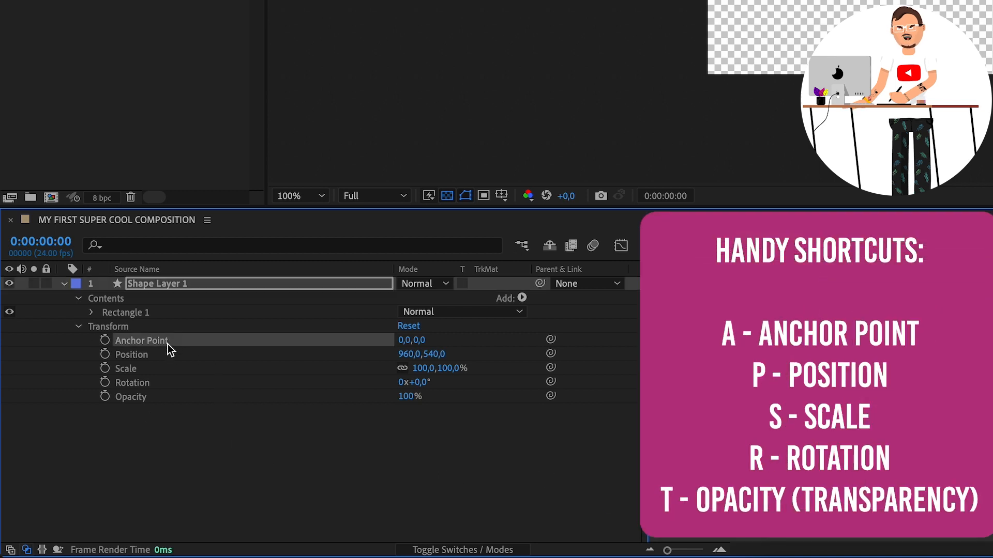
left_click(171, 360)
left_click(166, 372)
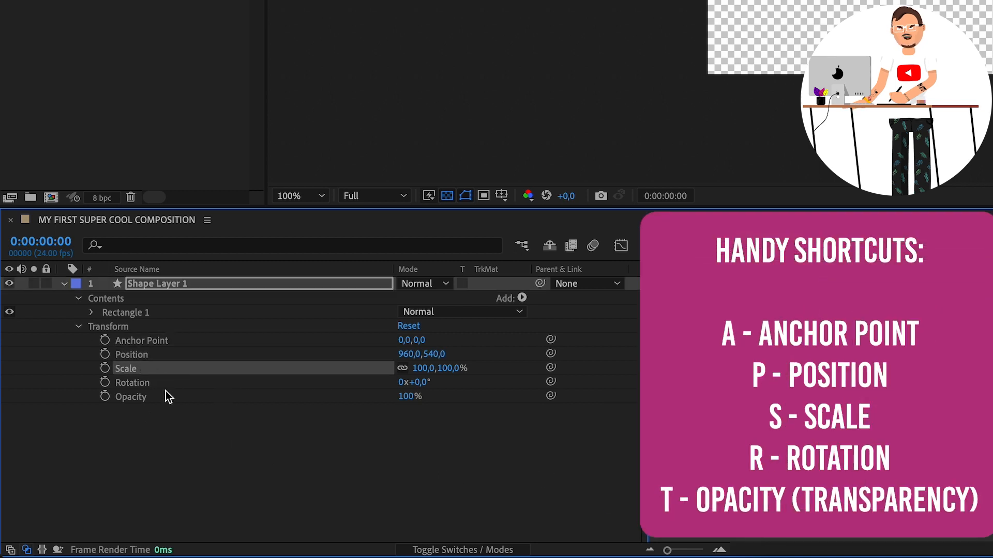
left_click(164, 386)
left_click(168, 399)
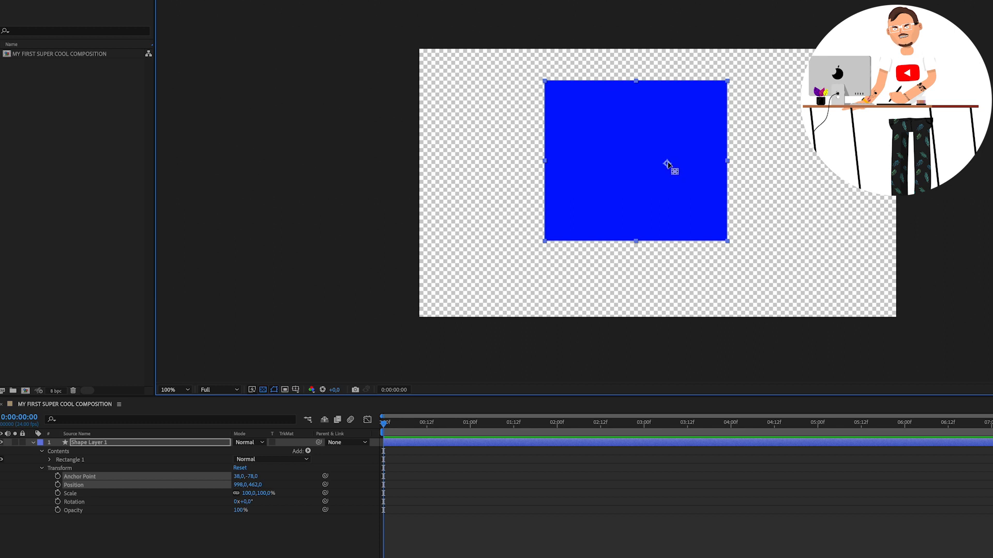
Move the anchor point to the rectangle's lower-right corner, try rotating the layer around it, and reset the rotation to 0°
left_click_drag(667, 167, 726, 241)
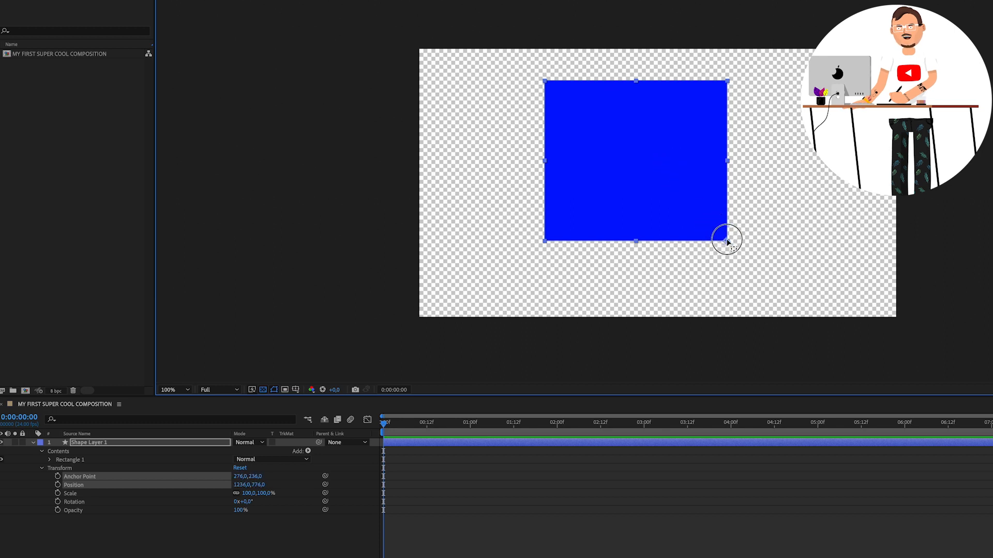
left_click(133, 501)
mouse_move(243, 501)
left_mouse_down()
mouse_move(261, 499)
mouse_move(231, 507)
mouse_move(257, 498)
mouse_move(235, 498)
mouse_move(239, 509)
left_mouse_up()
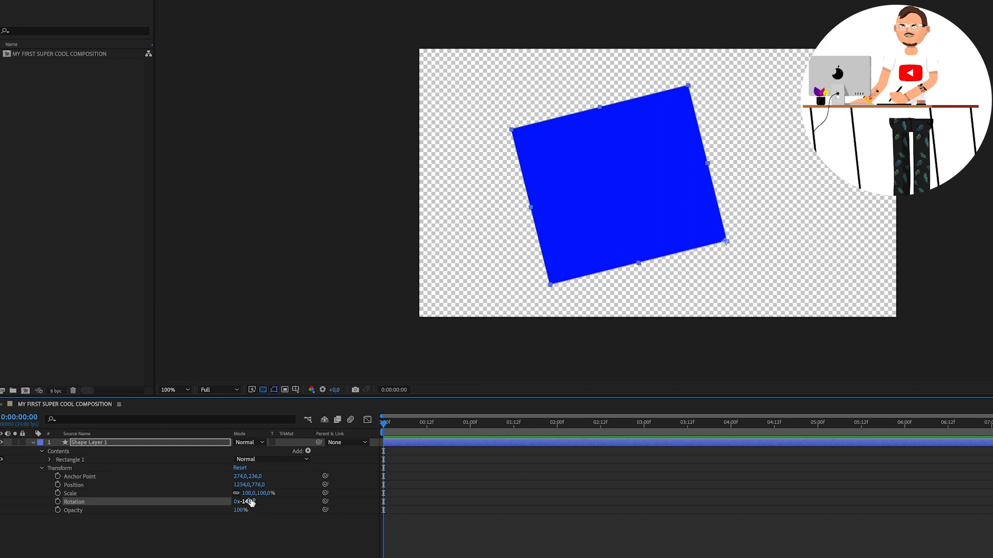
left_click(247, 501)
type("0x+0,0°")
key("Return")
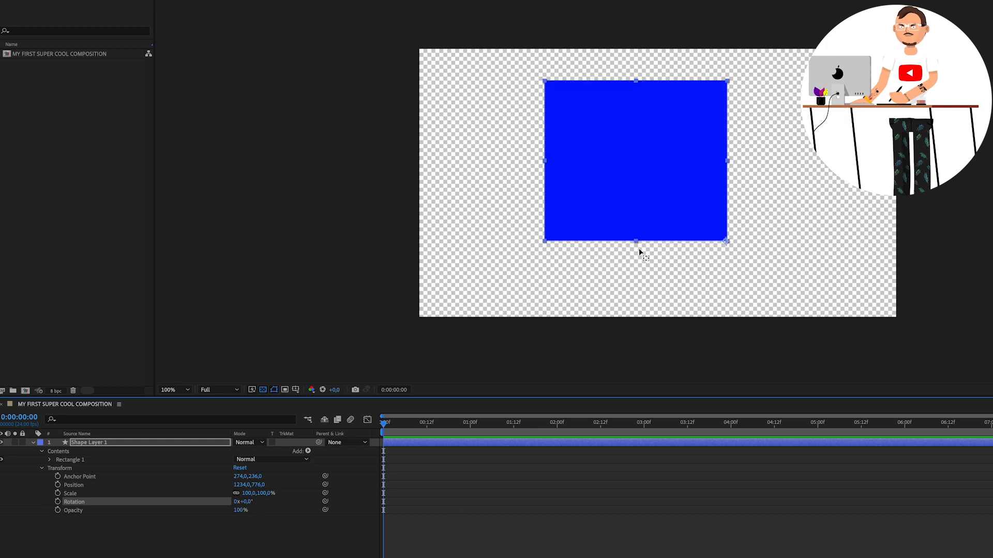
Try rotating the layer with its anchor point at the rectangle's centre, then with the anchor point near the rectangle's left edge
left_click_drag(721, 241, 637, 161)
mouse_move(241, 501)
left_mouse_down()
mouse_move(264, 494)
mouse_move(222, 496)
mouse_move(245, 494)
left_mouse_up()
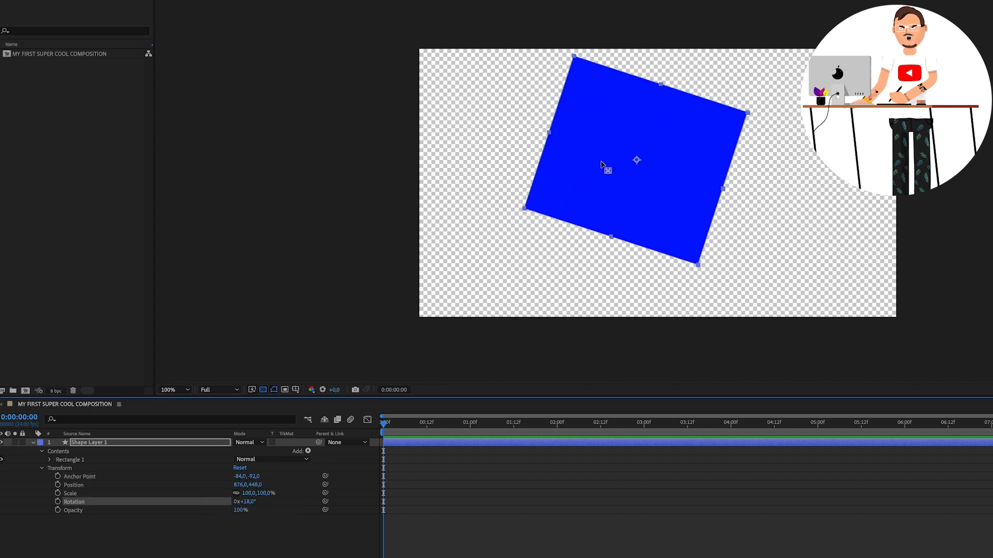
left_click_drag(637, 162, 563, 140)
mouse_move(261, 500)
left_mouse_down()
mouse_move(239, 487)
mouse_move(253, 505)
mouse_move(263, 502)
mouse_move(246, 501)
mouse_move(249, 493)
mouse_move(266, 493)
mouse_move(246, 501)
left_mouse_up()
Move the anchor point to the rectangle's upper-right corner and scale the layer uniformly to about 59%
left_click_drag(562, 142, 628, 140)
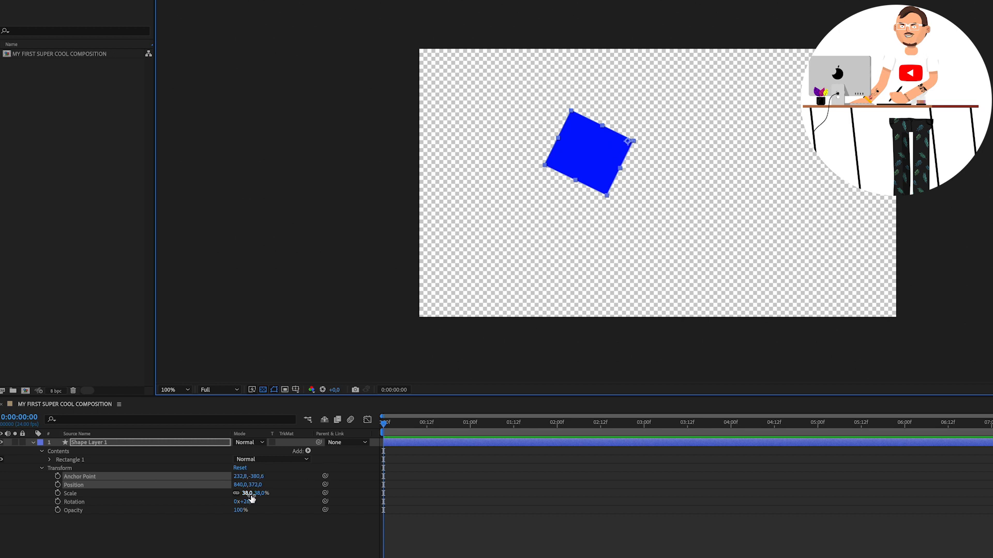
left_click_drag(258, 496, 475, 441)
Try out the layer's Opacity value and rotate the layer to about -171° around its corner anchor point
mouse_move(238, 511)
left_mouse_down()
mouse_move(166, 532)
mouse_move(223, 522)
mouse_move(268, 499)
mouse_move(248, 508)
left_mouse_up()
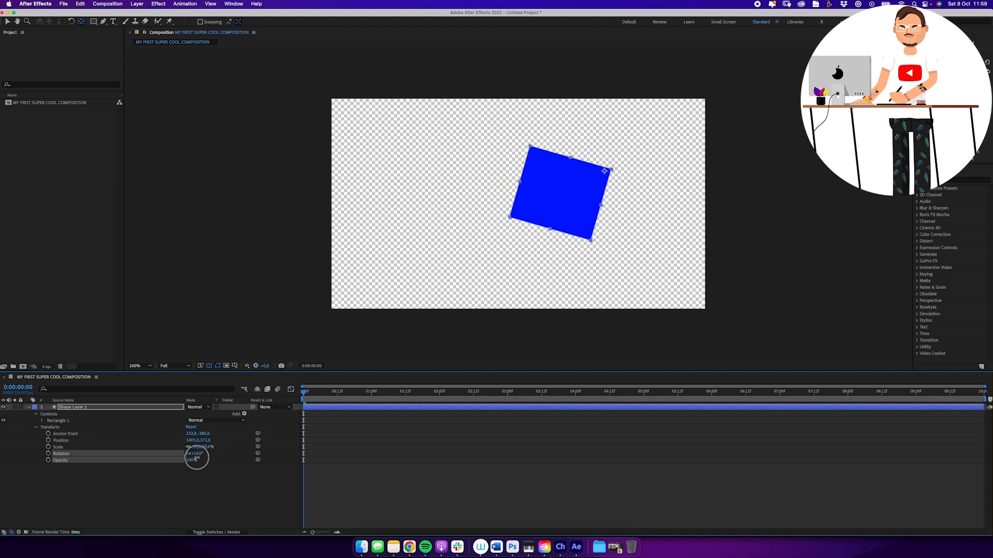
left_click_drag(196, 458, 138, 474)
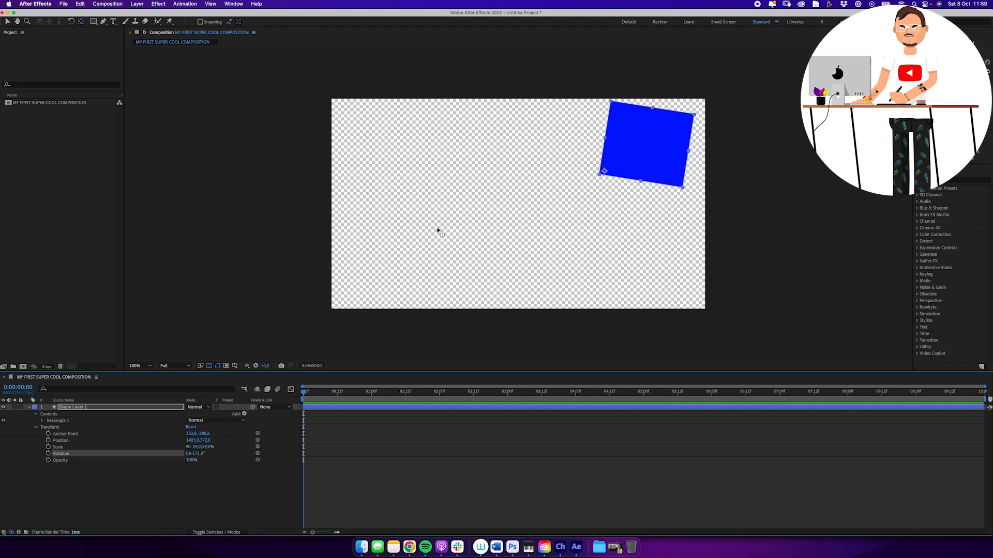
Shift the layer horizontally by its X Position value, then move the rectangle freely with the Selection tool to about 862, 752
left_click_drag(191, 440, 122, 470)
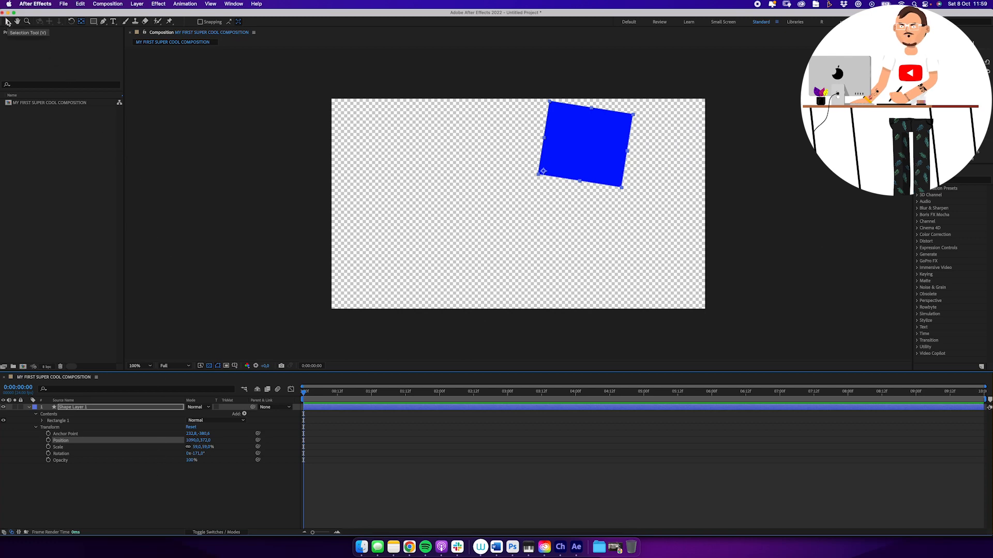
left_click(8, 22)
mouse_move(597, 144)
left_mouse_down()
mouse_move(532, 165)
mouse_move(590, 173)
mouse_move(505, 243)
mouse_move(541, 173)
mouse_move(492, 231)
mouse_move(570, 217)
mouse_move(538, 263)
mouse_move(432, 205)
mouse_move(439, 228)
mouse_move(575, 221)
mouse_move(502, 155)
mouse_move(516, 231)
left_mouse_up()
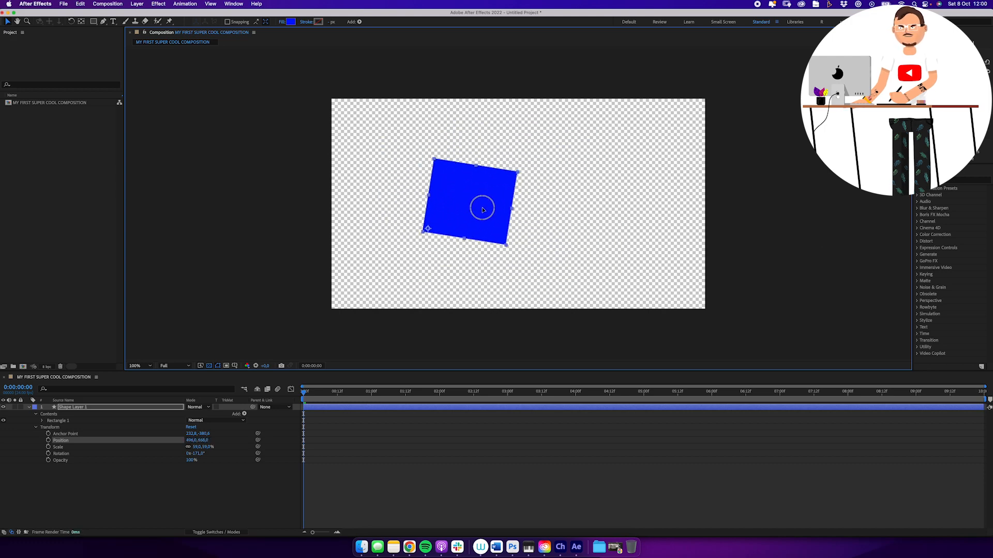
left_click_drag(492, 242, 552, 215)
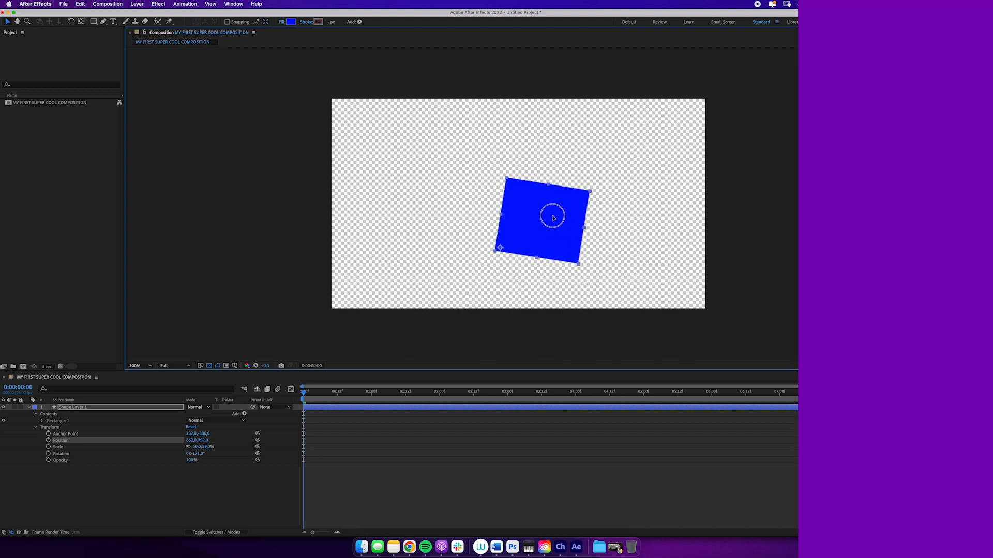